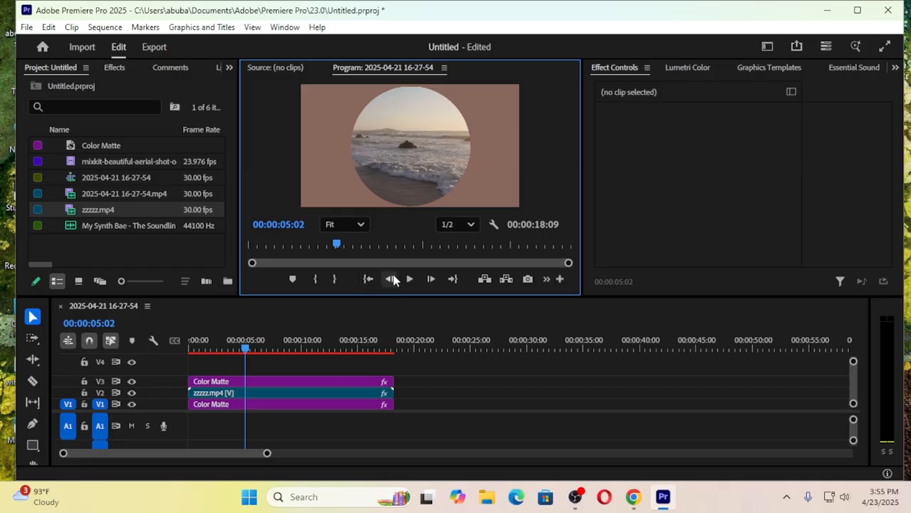
# - Clear the sequence by deleting the three stacked clips on tracks V1, V2 and V3
pyautogui.moveTo(245, 350); pyautogui.dragTo(198, 354)
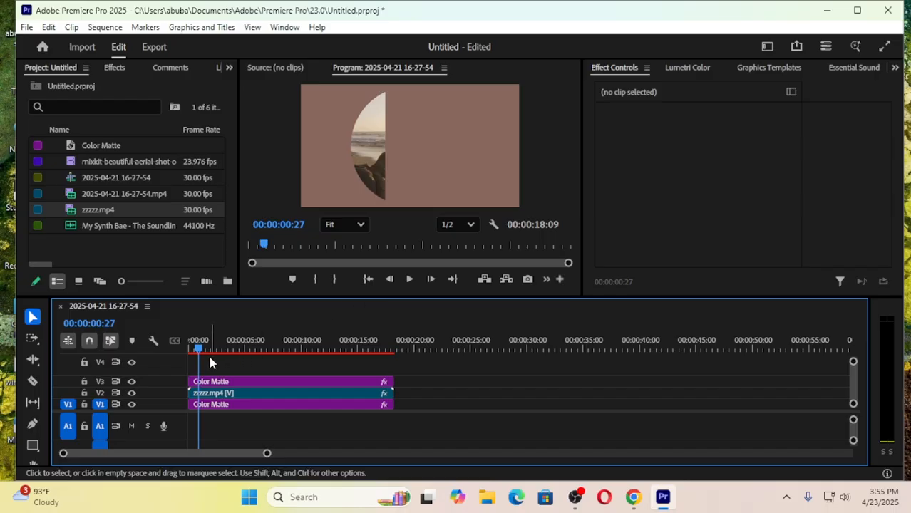
pyautogui.moveTo(198, 350); pyautogui.dragTo(234, 349)
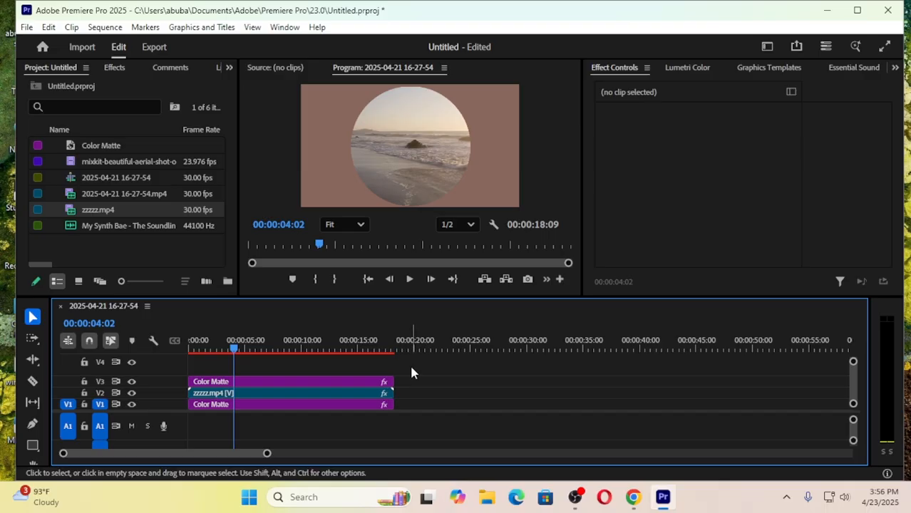
pyautogui.moveTo(417, 378); pyautogui.dragTo(321, 412)
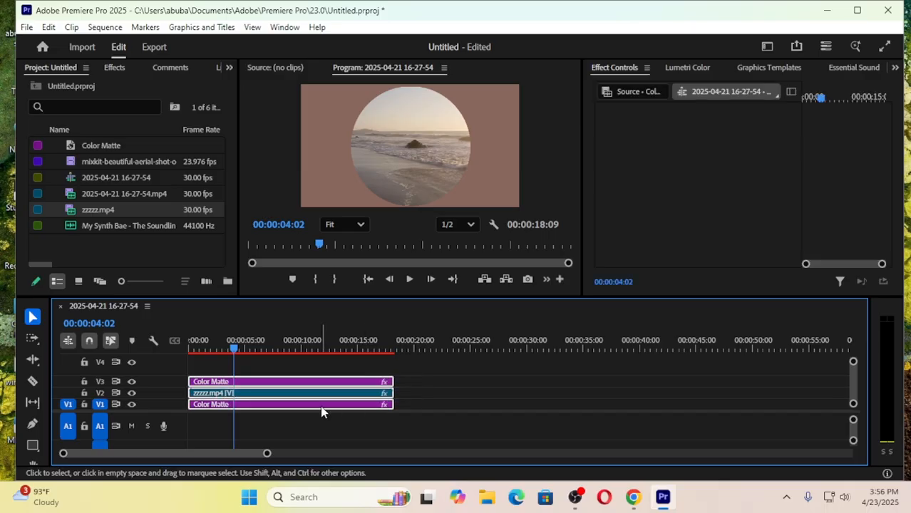
pyautogui.press('Delete')
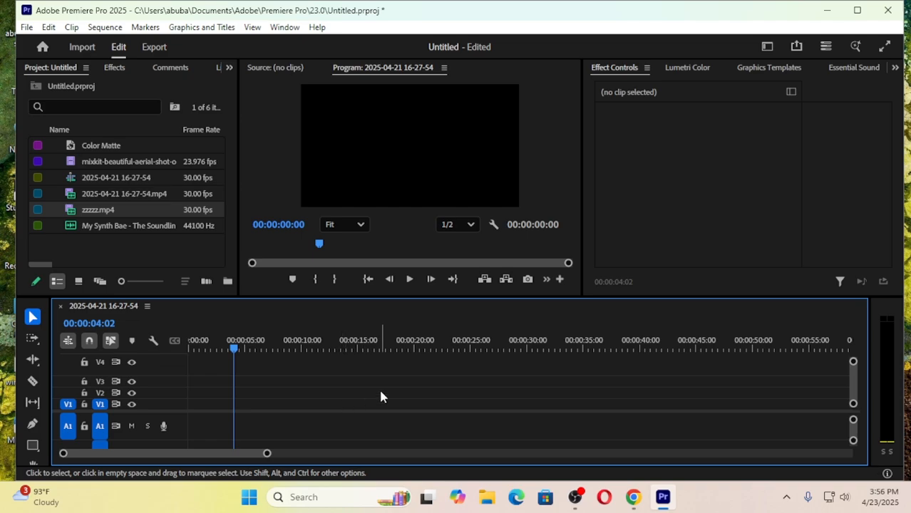
# - Remove the existing Color Matte and the zzzzz.mp4 clip from the project
pyautogui.click(132, 259)
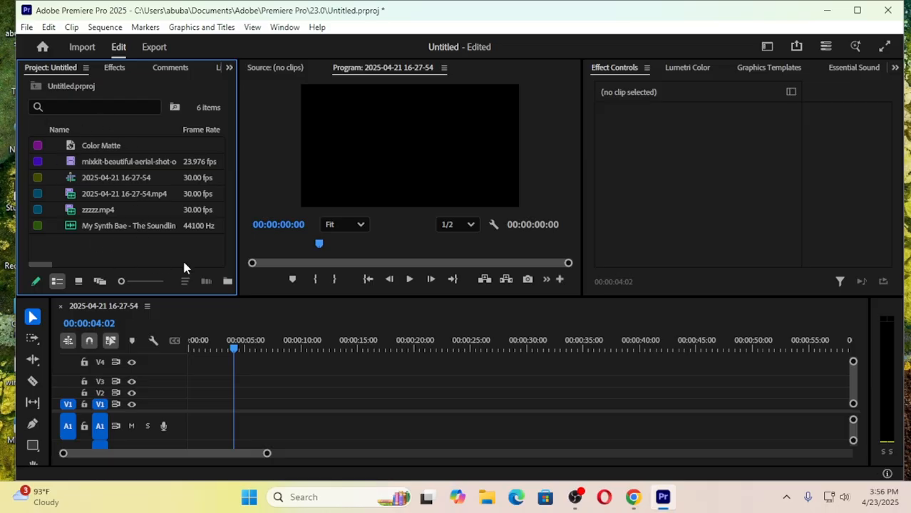
pyautogui.click(101, 147)
pyautogui.press('Delete')
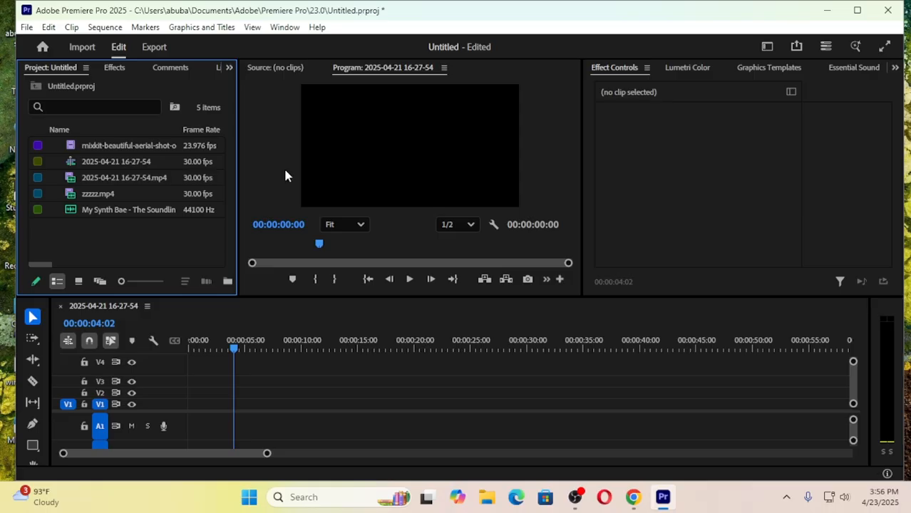
pyautogui.click(111, 194)
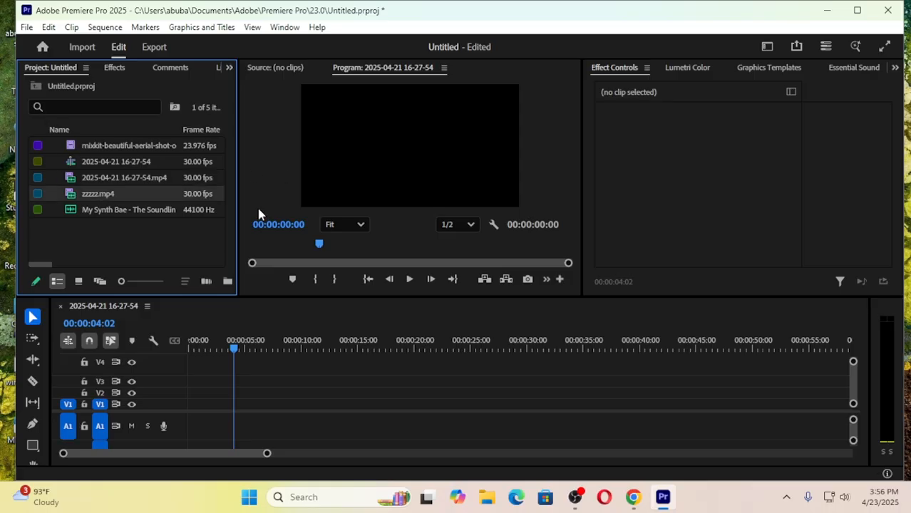
pyautogui.press('Delete')
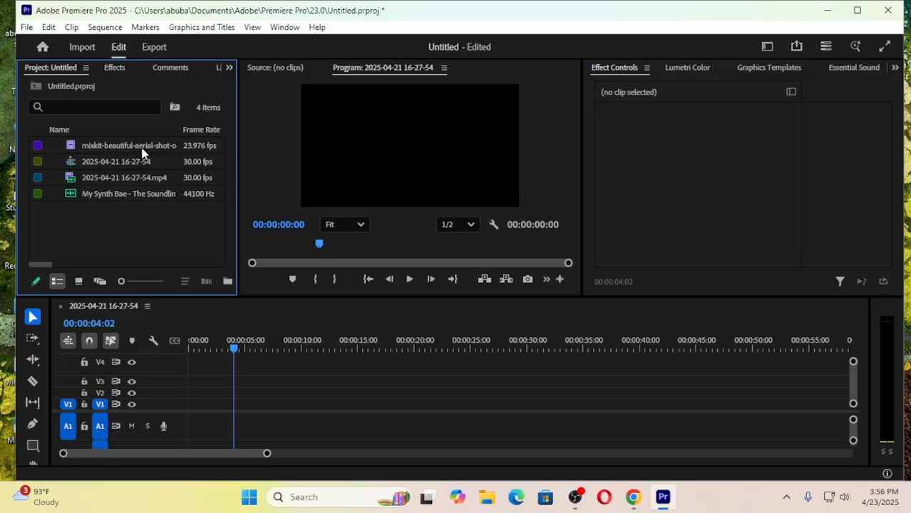
# - Place the mixkit beach shore clip at the start of track V2, keeping the existing sequence settings
pyautogui.moveTo(132, 146); pyautogui.dragTo(189, 398)
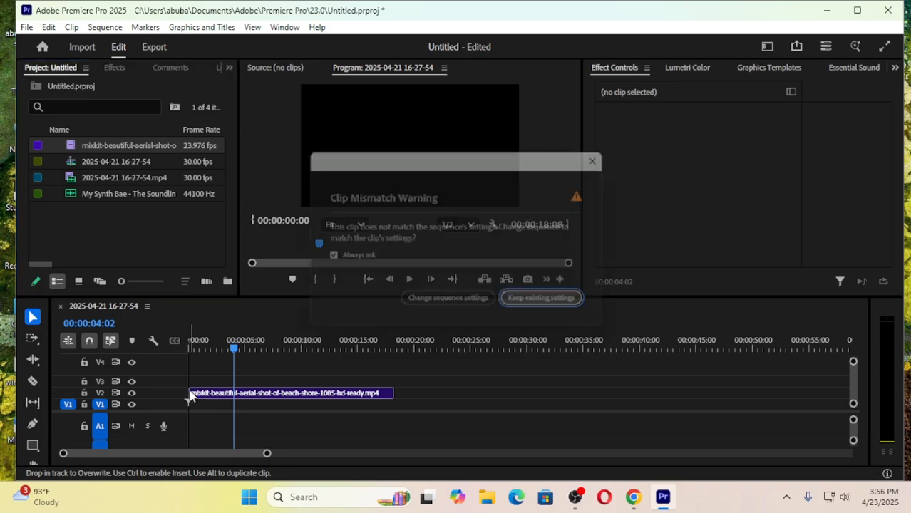
pyautogui.click(547, 305)
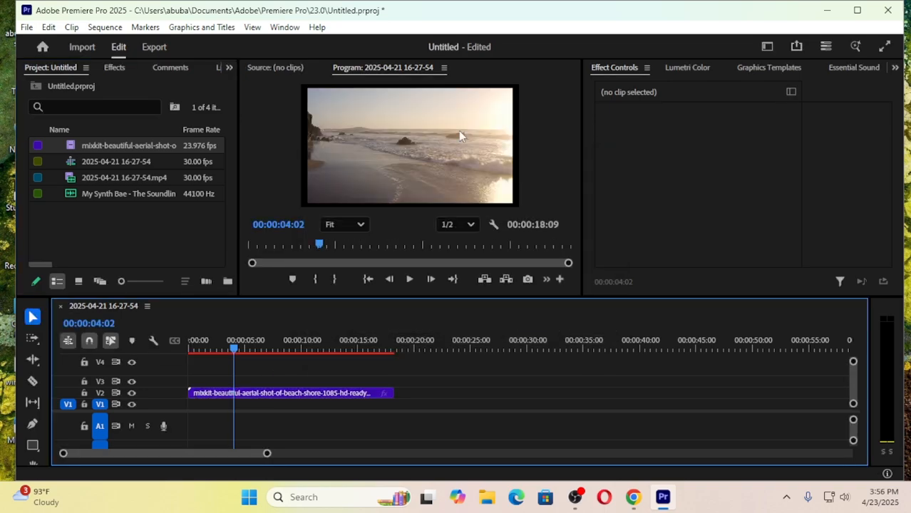
pyautogui.moveTo(235, 346); pyautogui.dragTo(236, 366)
pyautogui.click(356, 349)
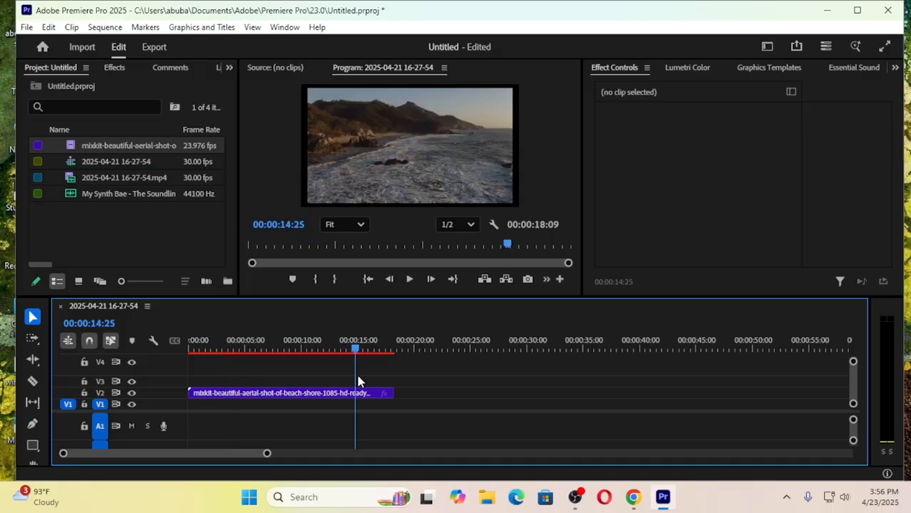
pyautogui.moveTo(356, 356); pyautogui.dragTo(319, 381)
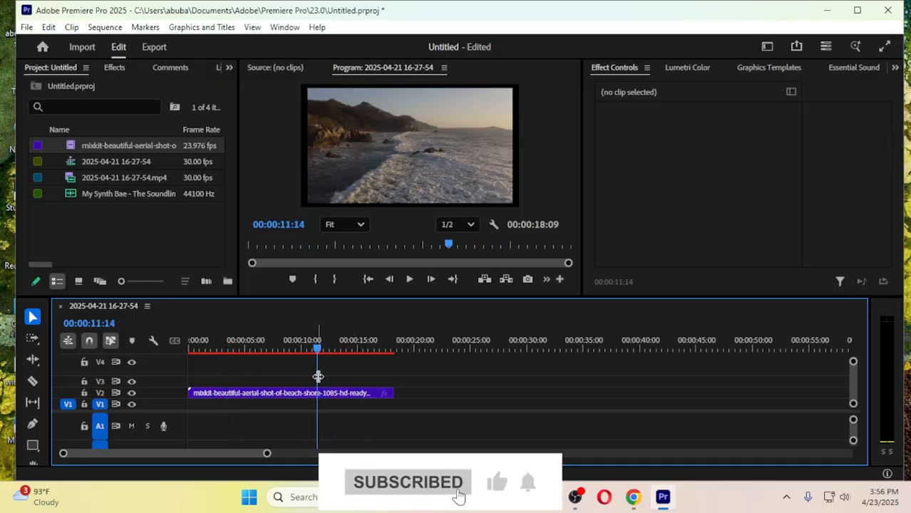
# - Create a dark grey color matte (4E4A53) named Color Matte and place it on V1 under the full length of the beach clip
pyautogui.rightClick(104, 212)
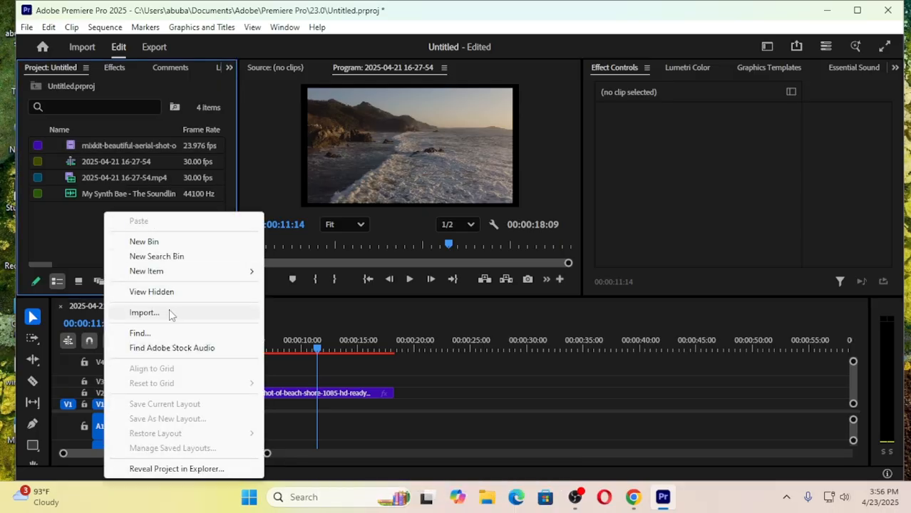
pyautogui.moveTo(158, 274)
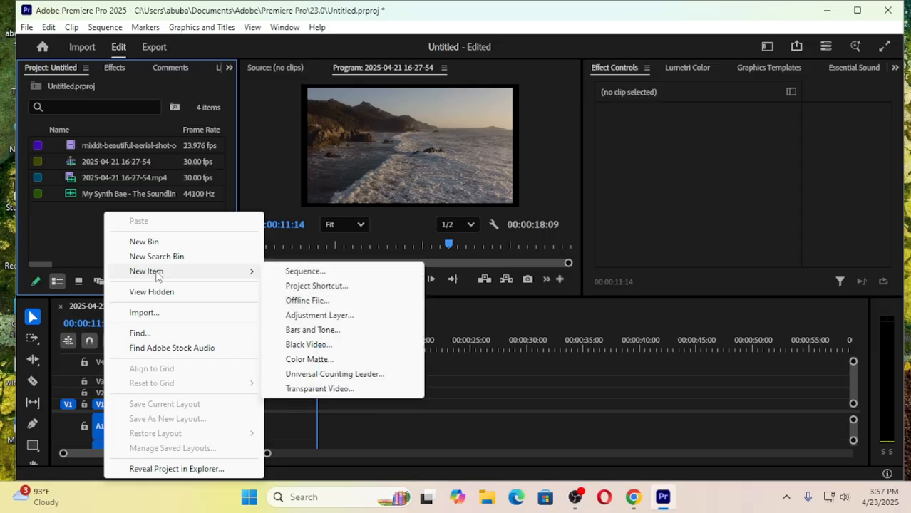
pyautogui.click(303, 361)
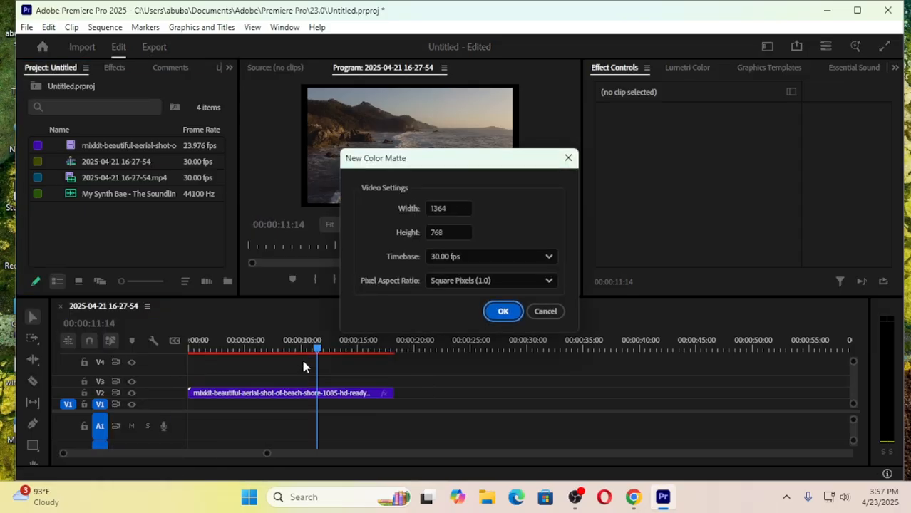
pyautogui.click(501, 313)
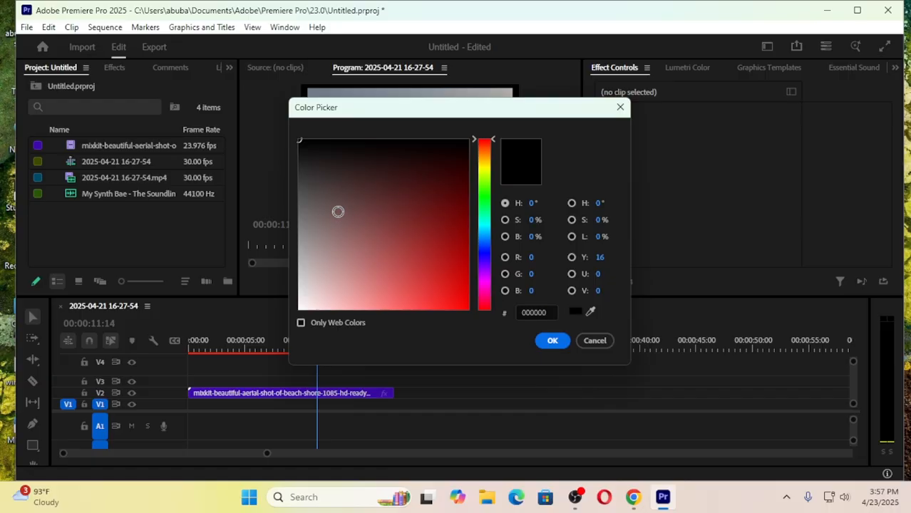
pyautogui.click(482, 226)
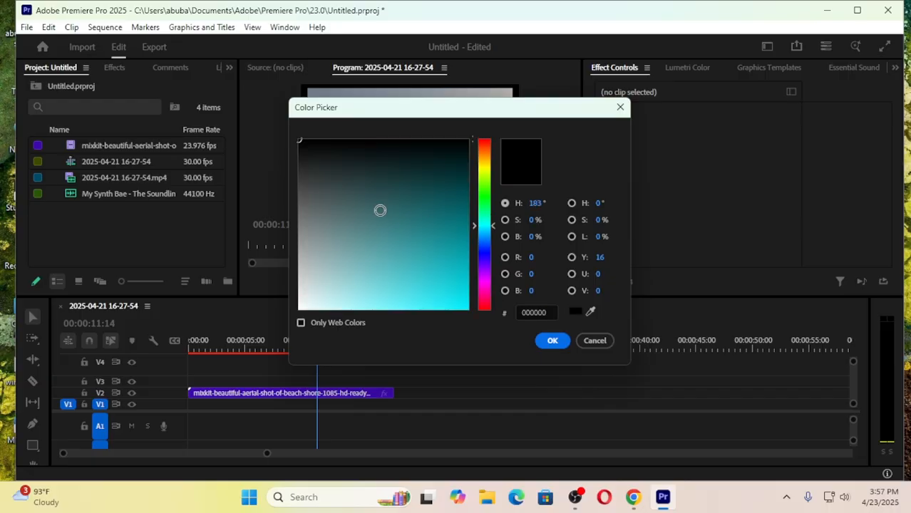
pyautogui.click(487, 203)
pyautogui.click(482, 266)
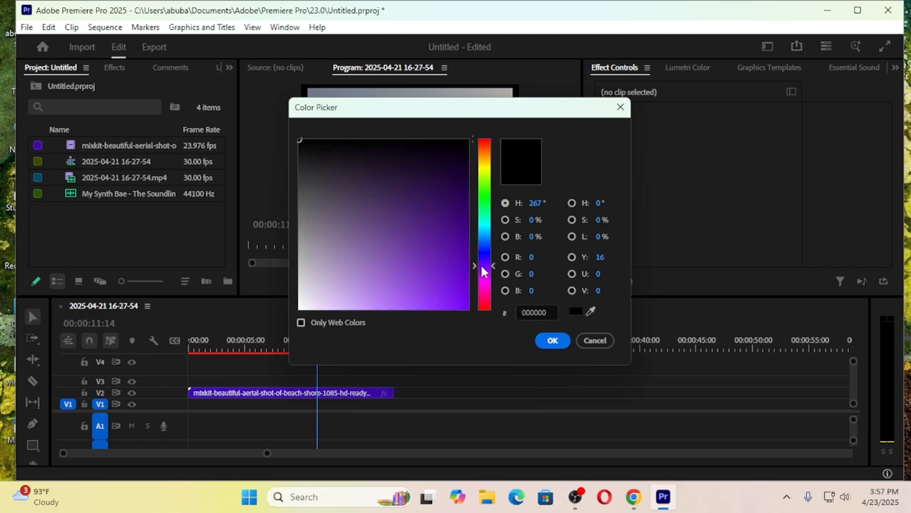
pyautogui.click(316, 193)
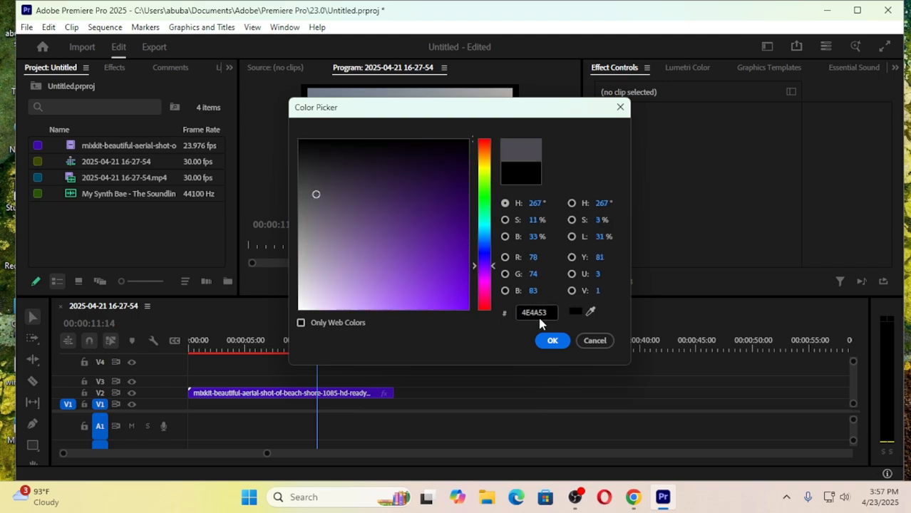
pyautogui.click(552, 340)
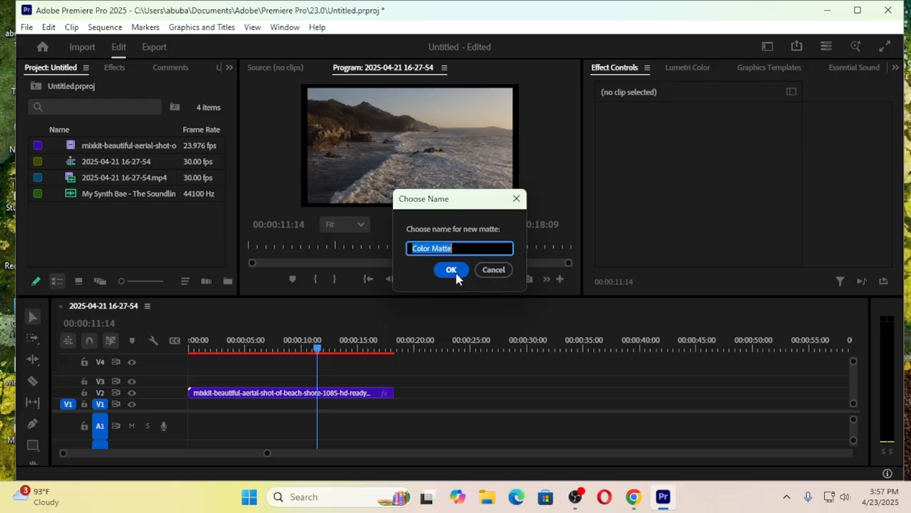
pyautogui.click(451, 271)
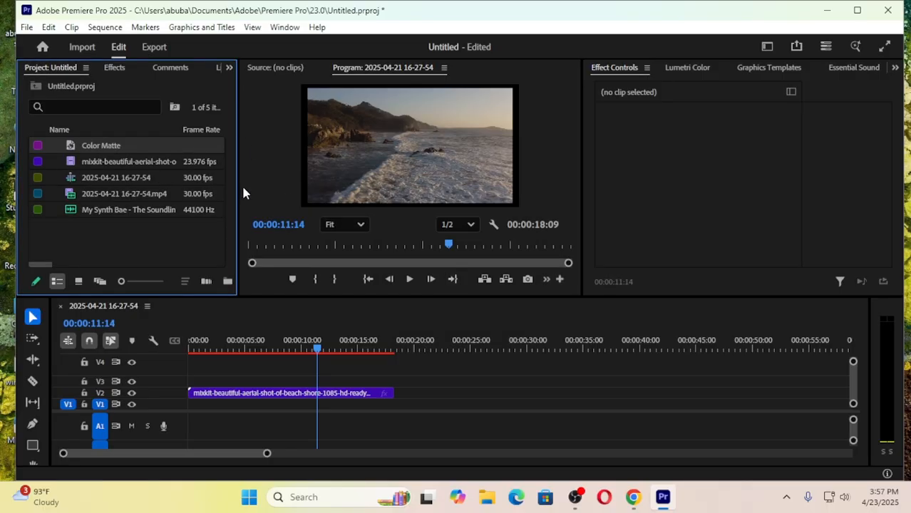
pyautogui.moveTo(104, 148); pyautogui.dragTo(391, 405)
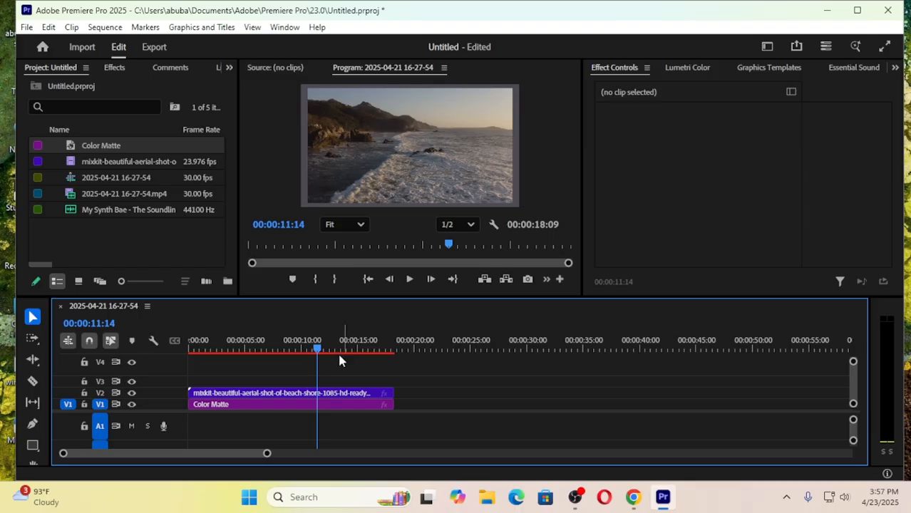
# - Scale the beach clip on V2 to 110 so that it fills the whole frame
pyautogui.click(306, 393)
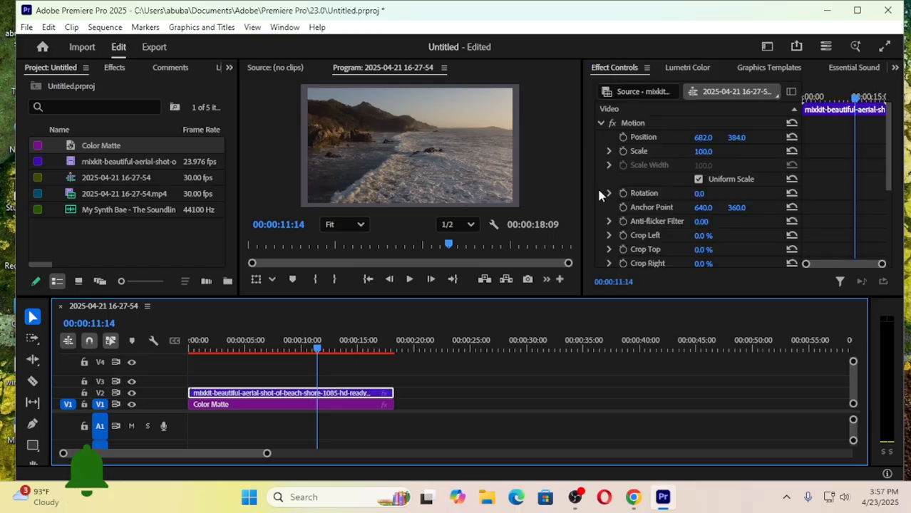
pyautogui.moveTo(704, 152); pyautogui.dragTo(711, 152)
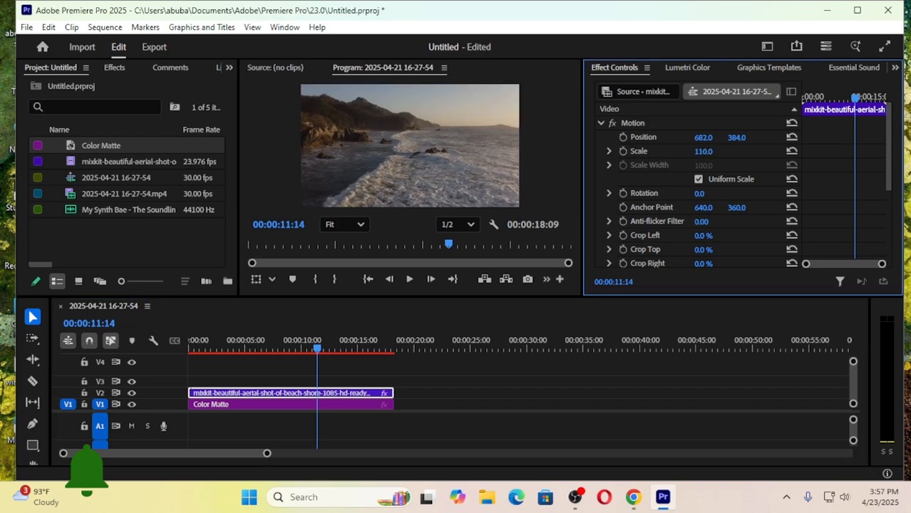
pyautogui.moveTo(319, 356); pyautogui.dragTo(298, 378)
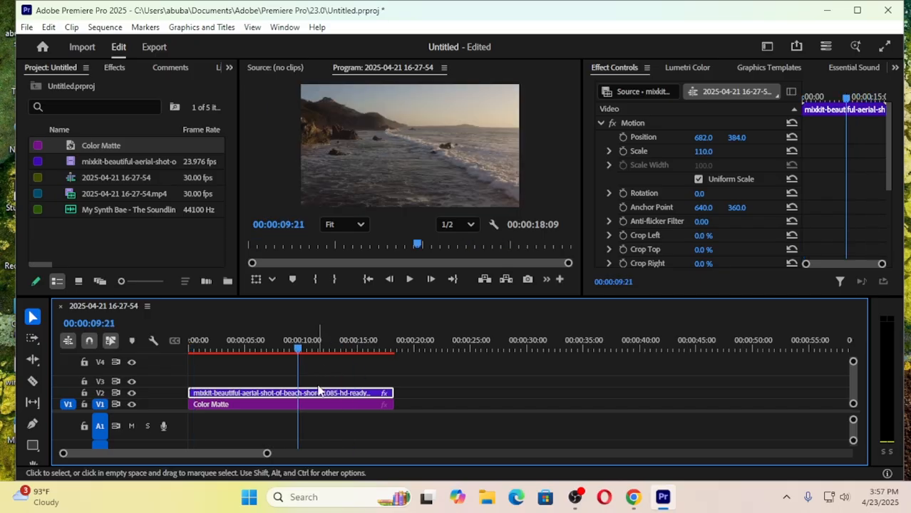
pyautogui.click(292, 407)
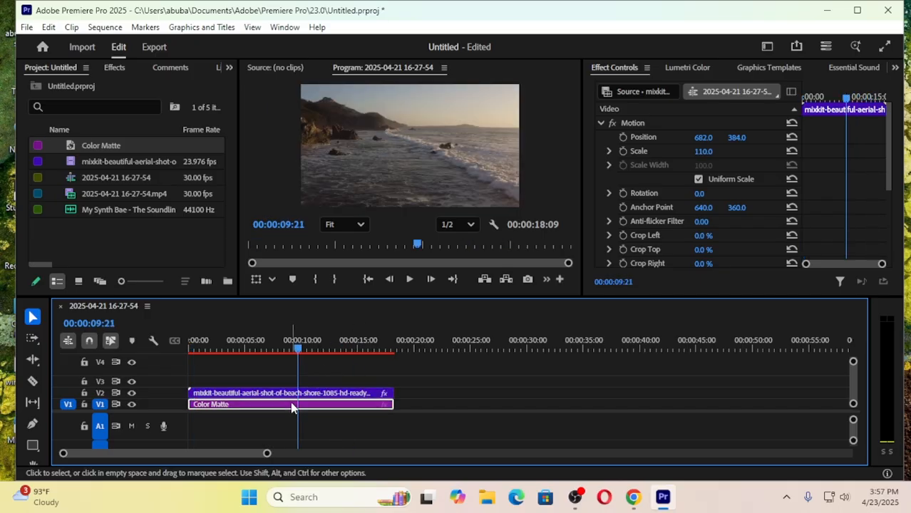
pyautogui.click(330, 394)
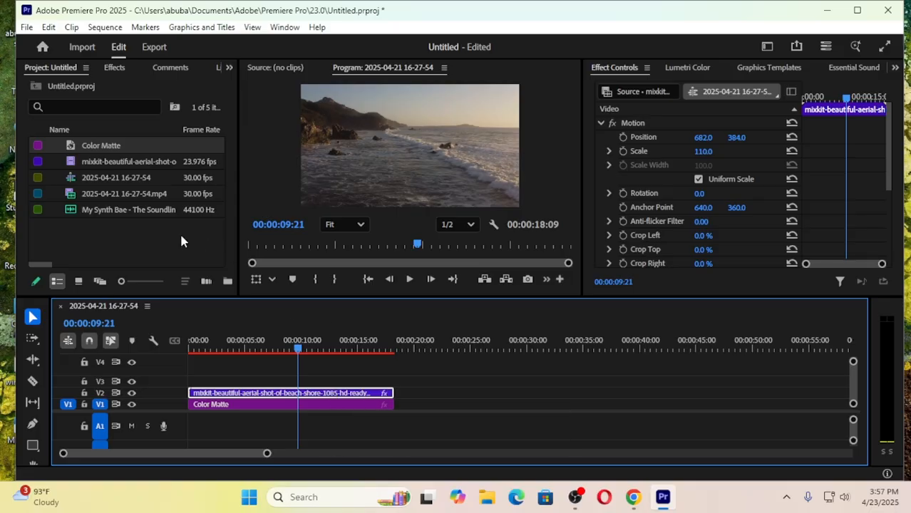
# - Draw a square of about 922 × 922 px over the video with the Rectangle tool and move it to about X 653, Y 452
pyautogui.click(31, 447)
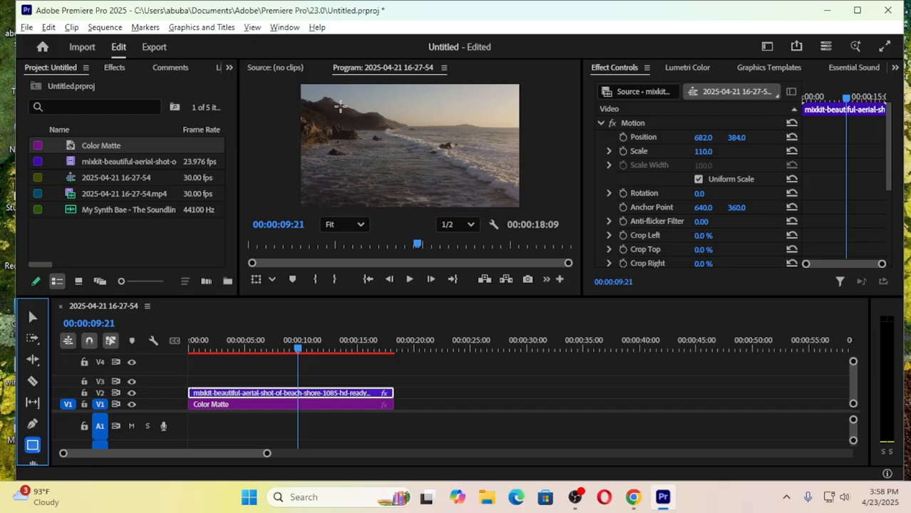
pyautogui.moveTo(335, 93); pyautogui.dragTo(478, 206)
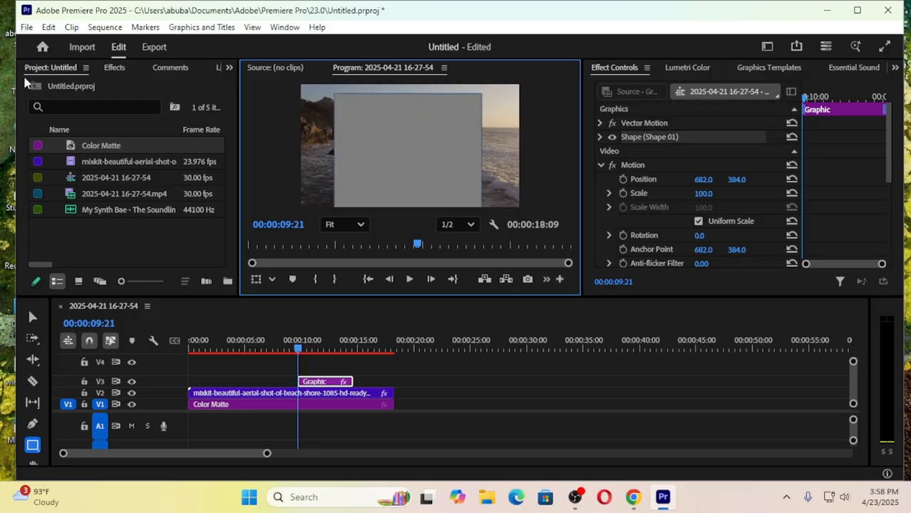
pyautogui.click(30, 317)
pyautogui.moveTo(401, 138)
pyautogui.mouseDown()
pyautogui.moveTo(403, 93)
pyautogui.moveTo(398, 134)
pyautogui.mouseUp()
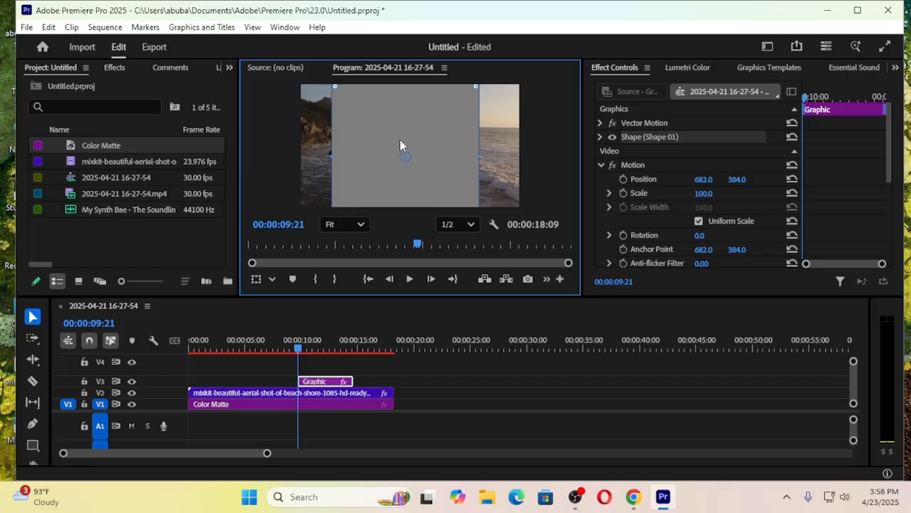
# - Set the square graphic's corner radius to 922 to turn it into a circle
pyautogui.doubleClick(328, 386)
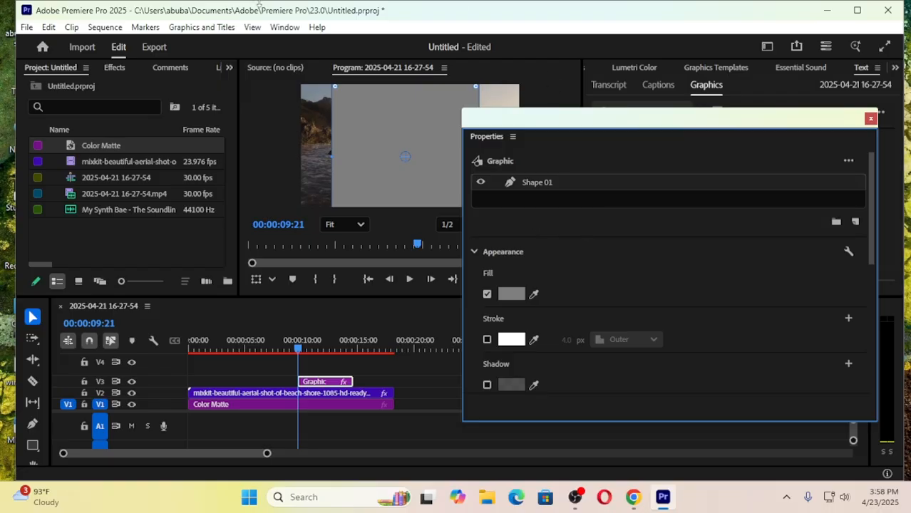
pyautogui.moveTo(616, 117); pyautogui.dragTo(479, 89)
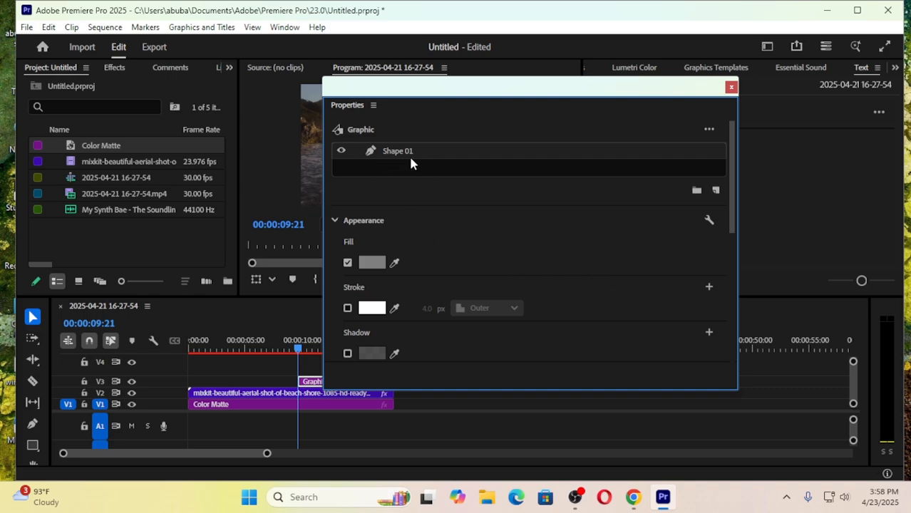
pyautogui.scroll(-7, 575, 243)
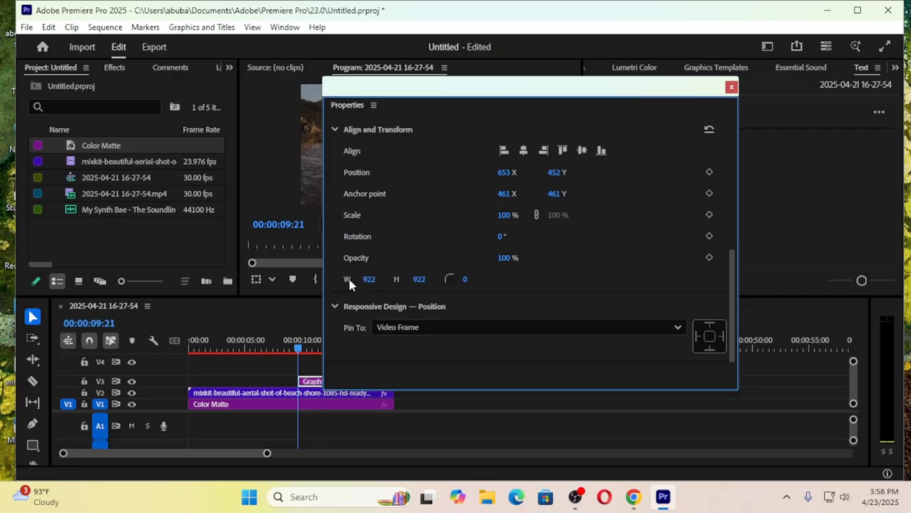
pyautogui.click(465, 281)
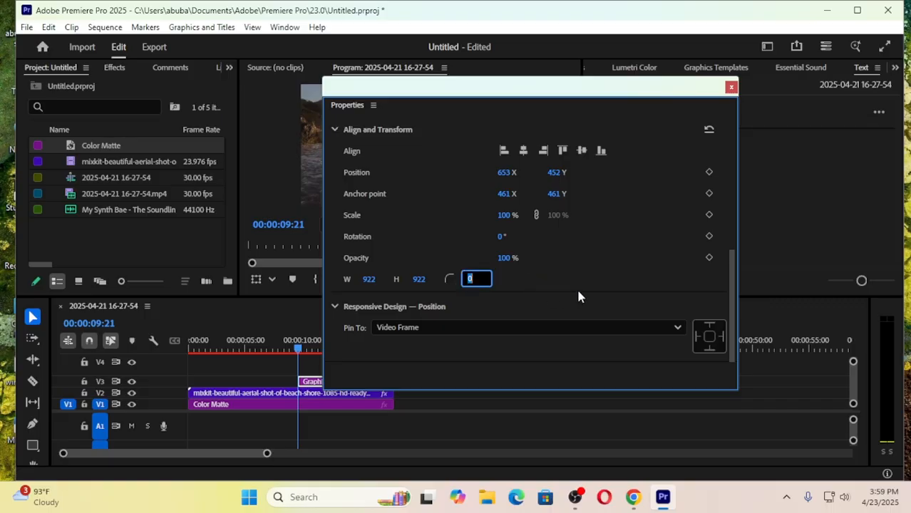
pyautogui.write('922')
pyautogui.press('Return')
pyautogui.moveTo(536, 95); pyautogui.dragTo(728, 101)
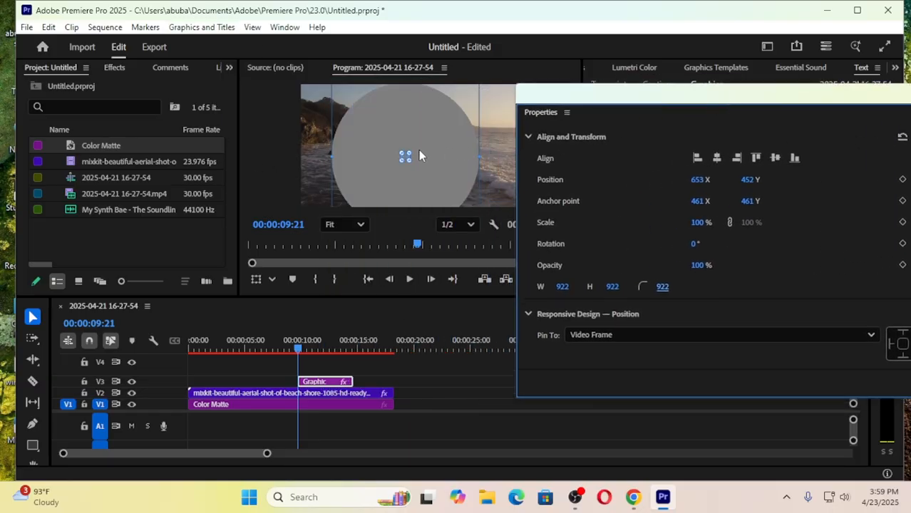
# - Set the circle graphic's width, height and corner radius each to 800
pyautogui.moveTo(564, 288); pyautogui.dragTo(564, 288)
pyautogui.click(567, 285)
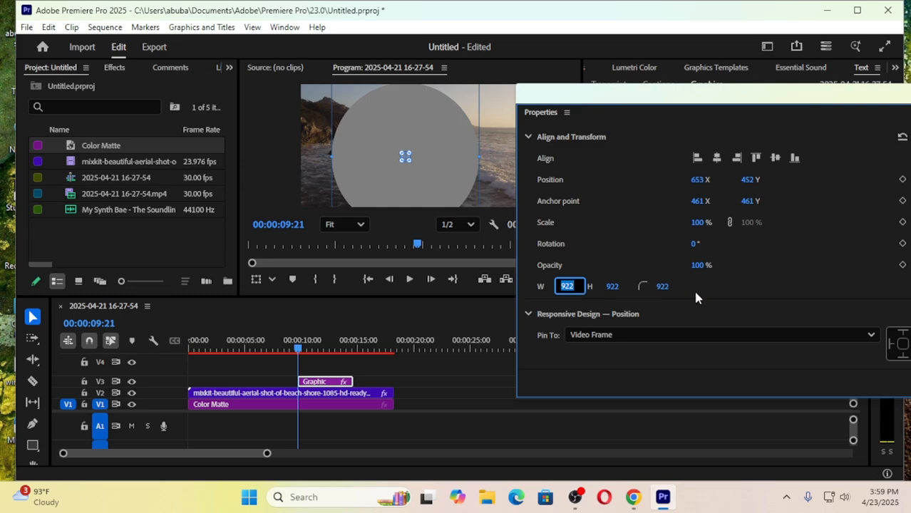
pyautogui.write('800')
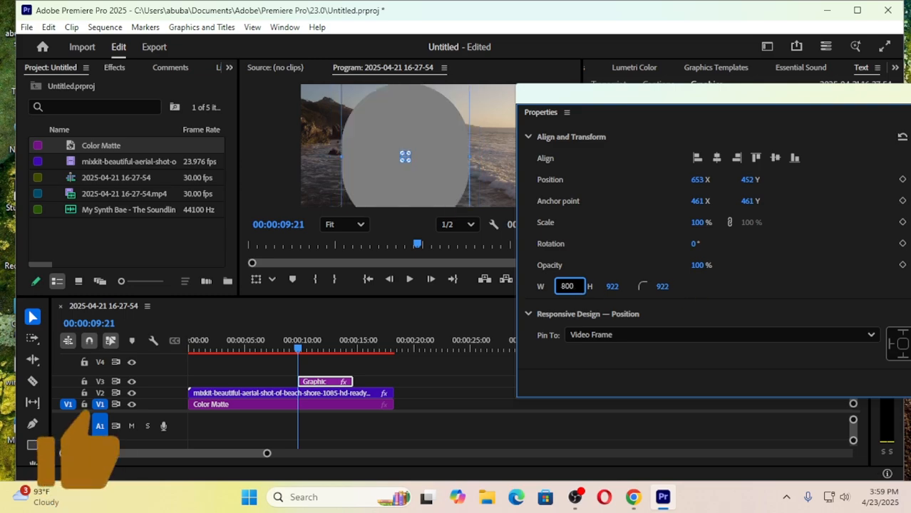
pyautogui.press('Return')
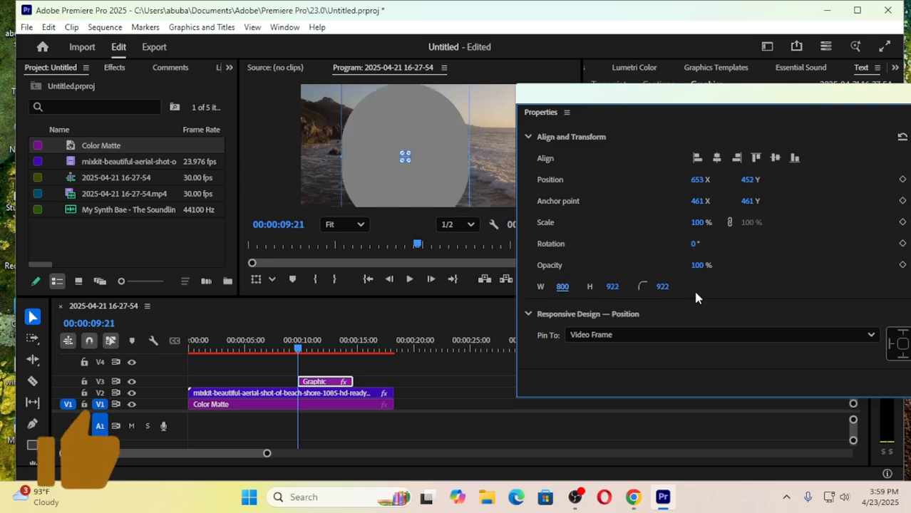
pyautogui.click(613, 286)
pyautogui.write('800')
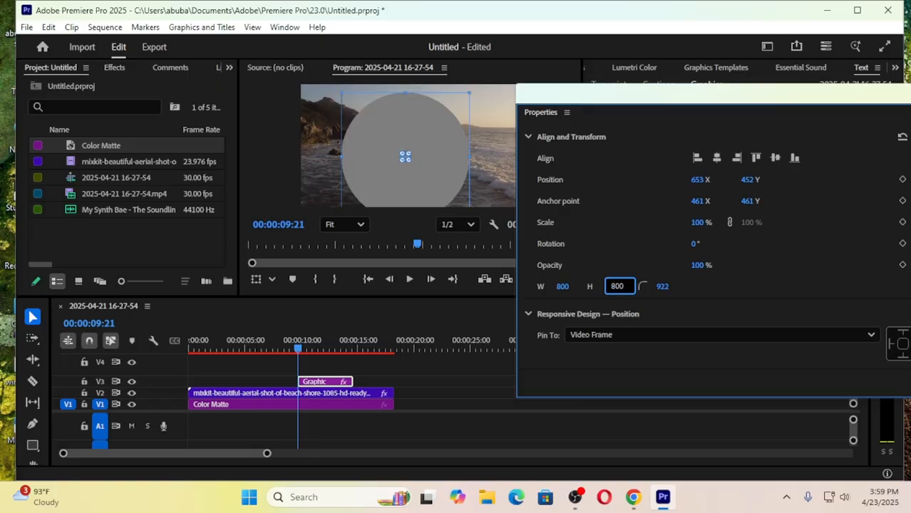
pyautogui.press('Return')
pyautogui.click(663, 286)
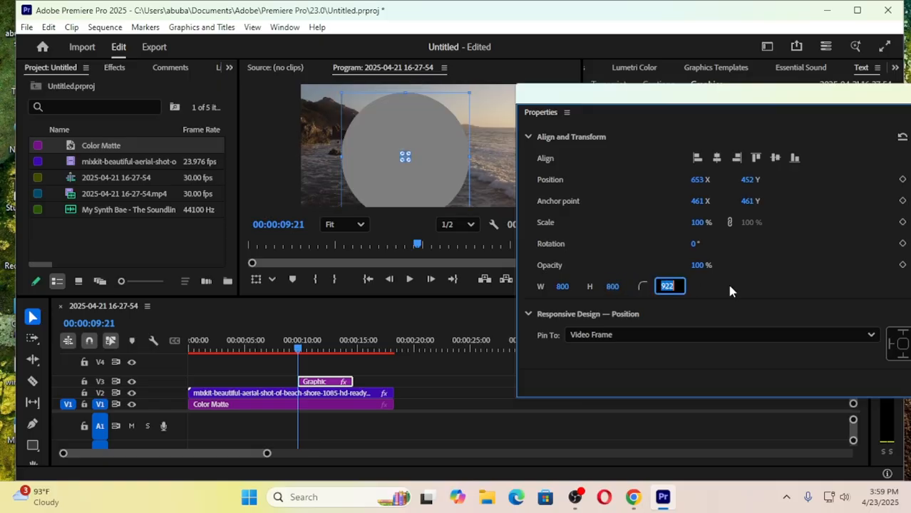
pyautogui.write('800')
pyautogui.press('Return')
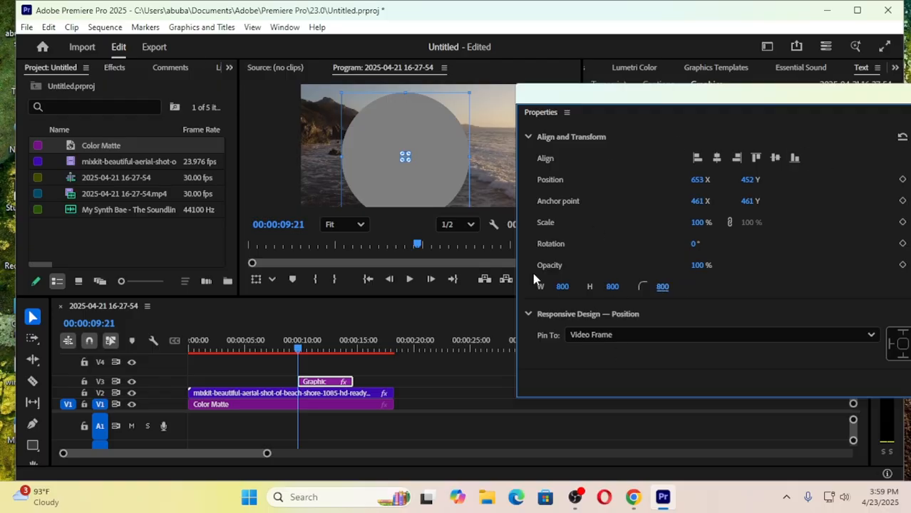
pyautogui.moveTo(726, 102); pyautogui.dragTo(728, 171)
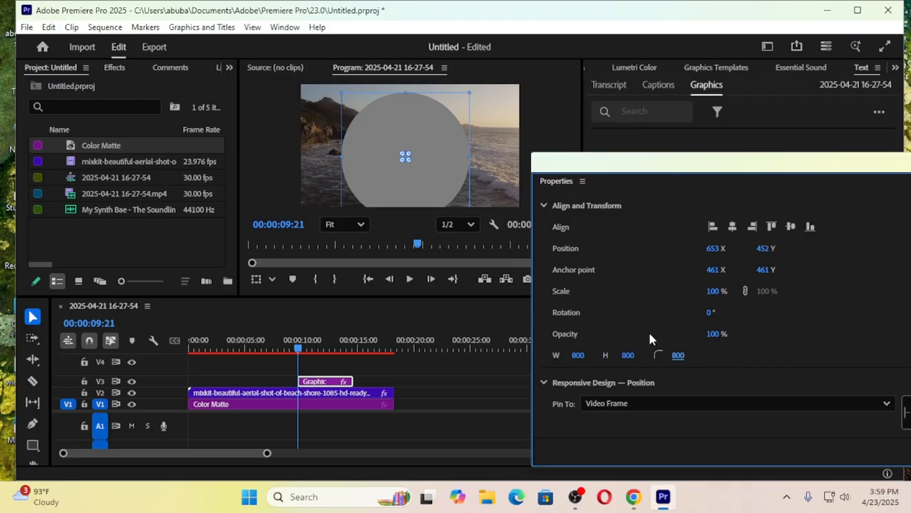
pyautogui.moveTo(725, 163); pyautogui.dragTo(613, 168)
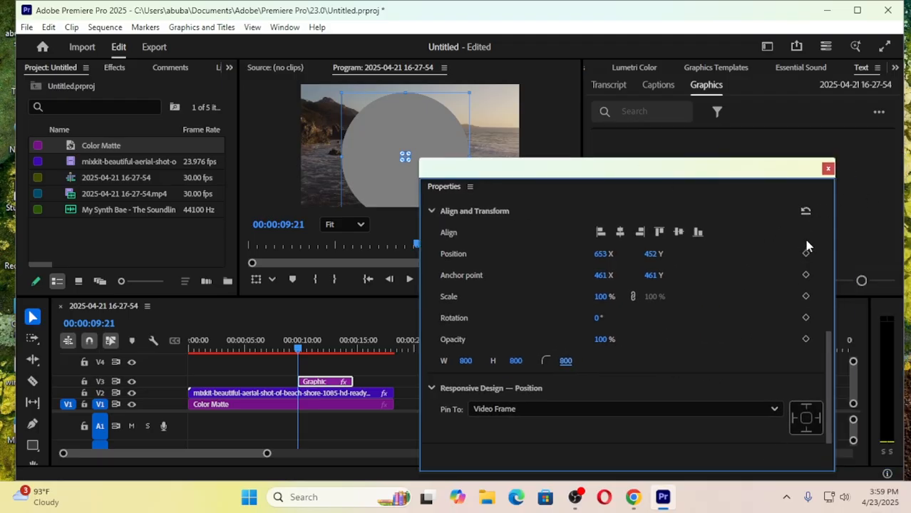
pyautogui.click(827, 169)
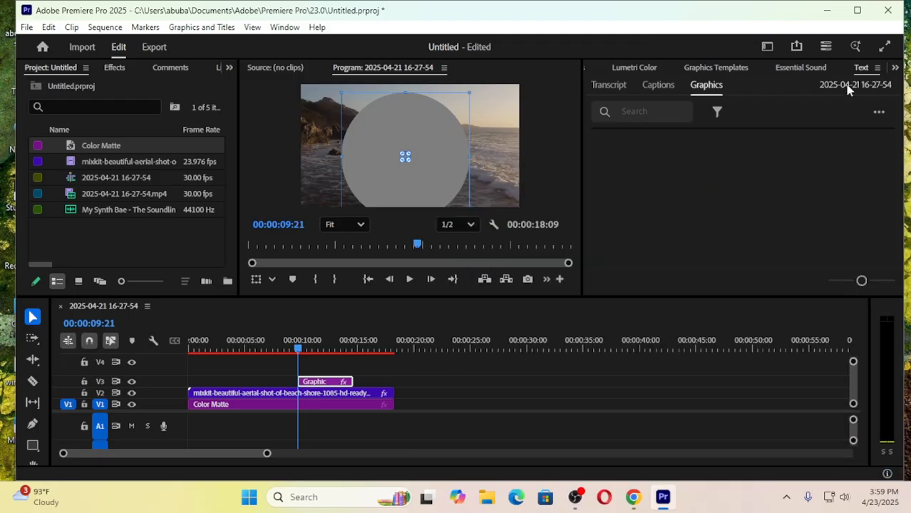
# - Move the circle graphic up by setting its Motion vertical position to 338
pyautogui.click(895, 67)
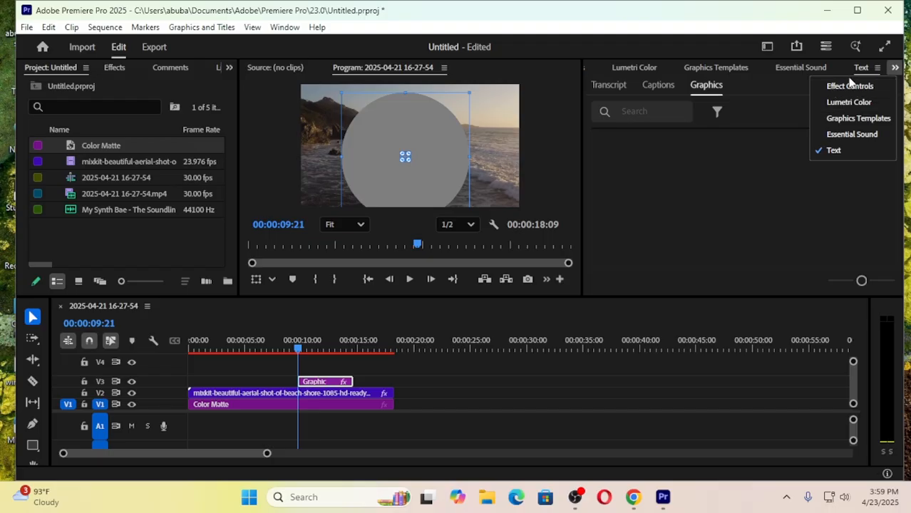
pyautogui.click(838, 85)
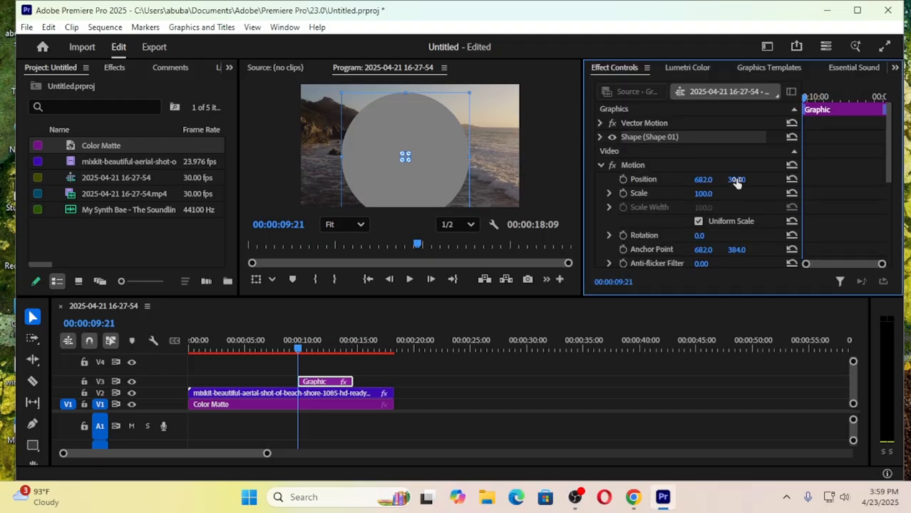
pyautogui.moveTo(737, 181); pyautogui.dragTo(704, 181)
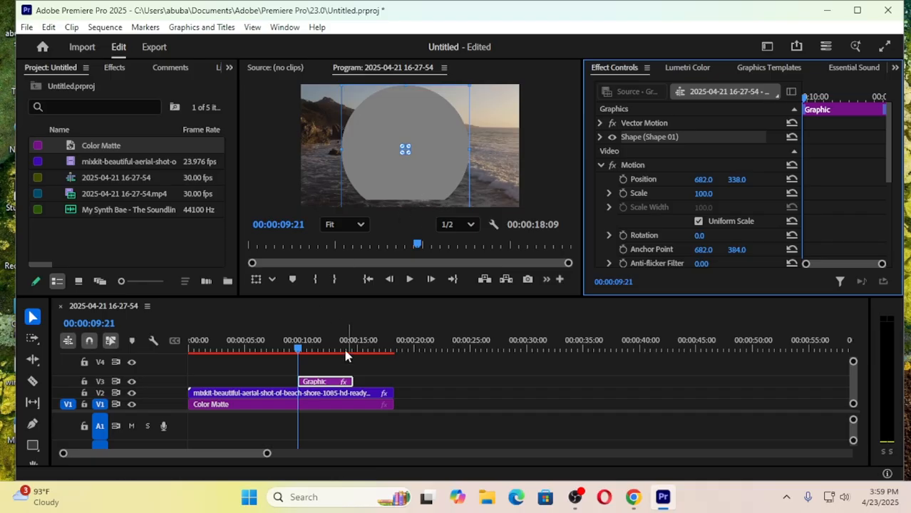
# - Reduce the scale of the graphic's circle shape to 96%
pyautogui.doubleClick(337, 385)
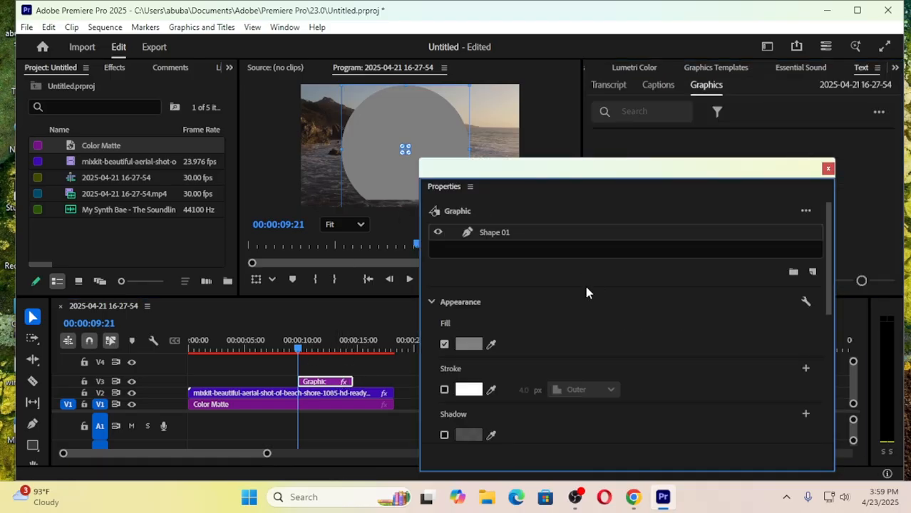
pyautogui.moveTo(581, 176); pyautogui.dragTo(592, 134)
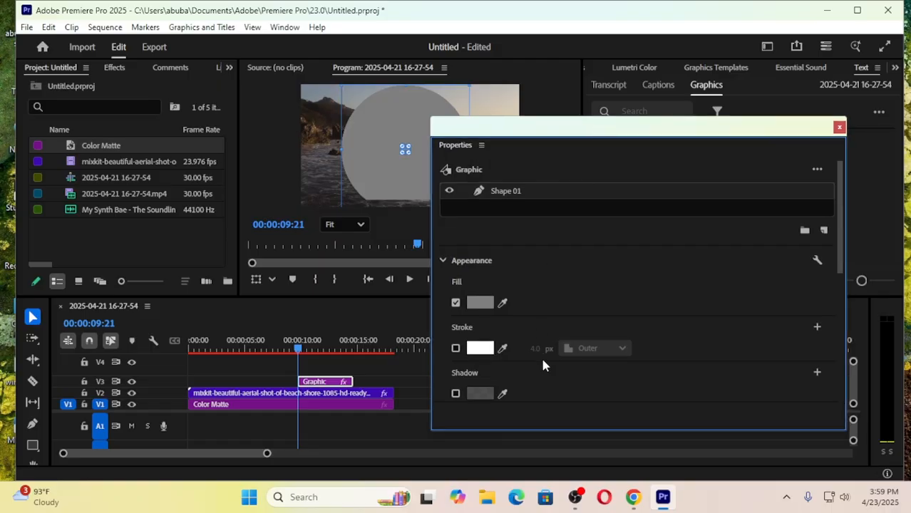
pyautogui.scroll(-5, 636, 356)
pyautogui.moveTo(612, 330); pyautogui.dragTo(606, 329)
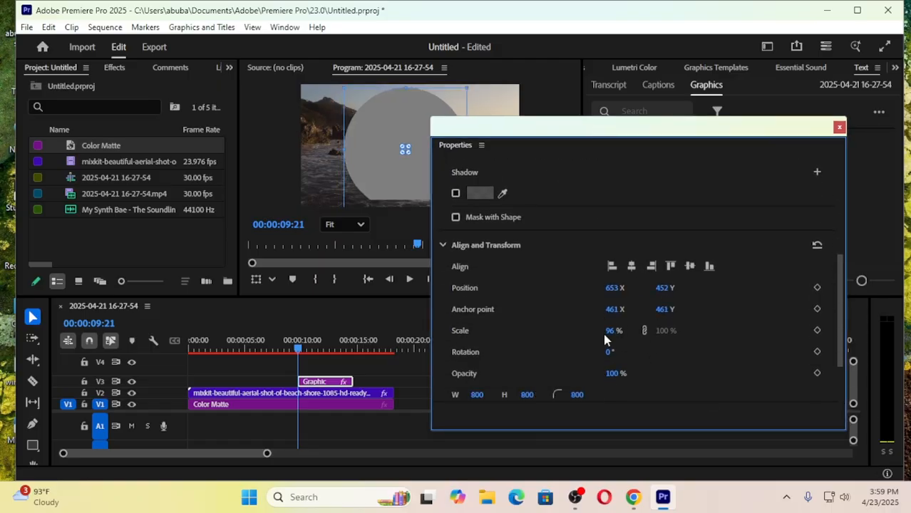
pyautogui.scroll(-1, 527, 400)
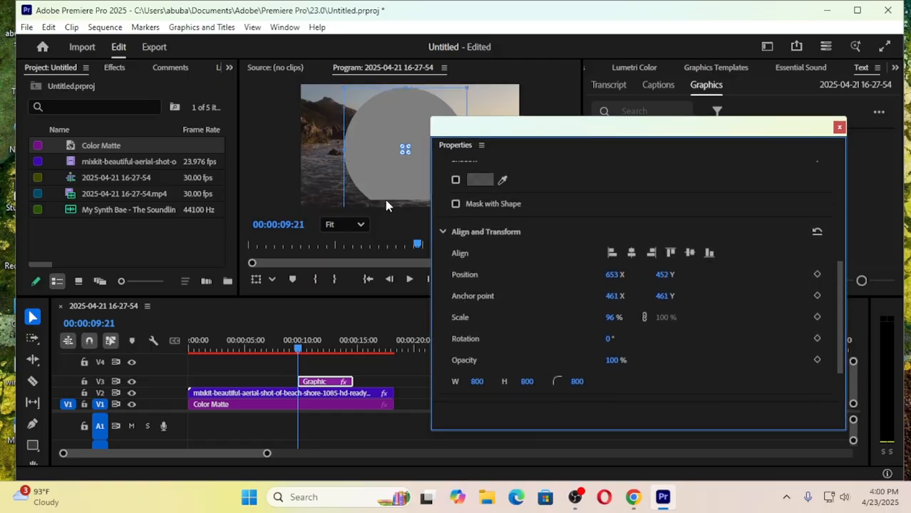
pyautogui.click(839, 127)
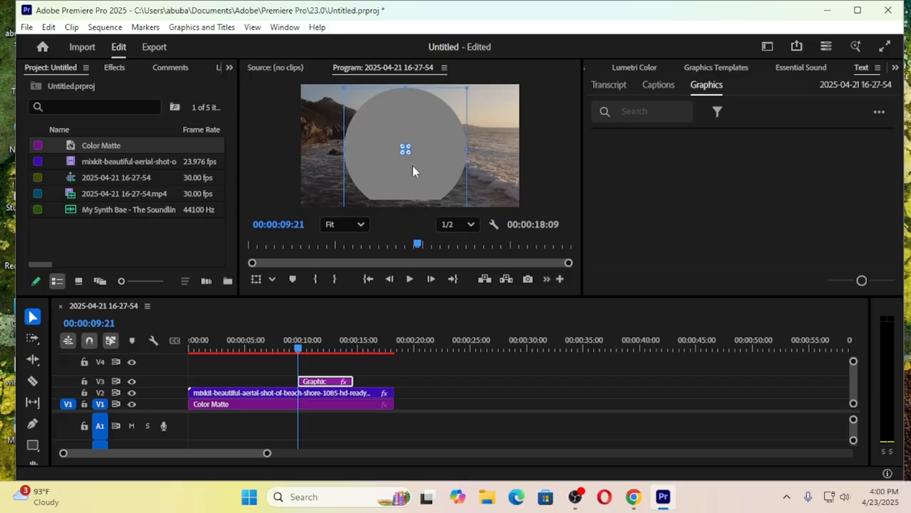
# - Replace the cut-off circle graphic with a new square of about 721 × 721 px, positioned at about X 673.5, Y 380.5
pyautogui.click(329, 385)
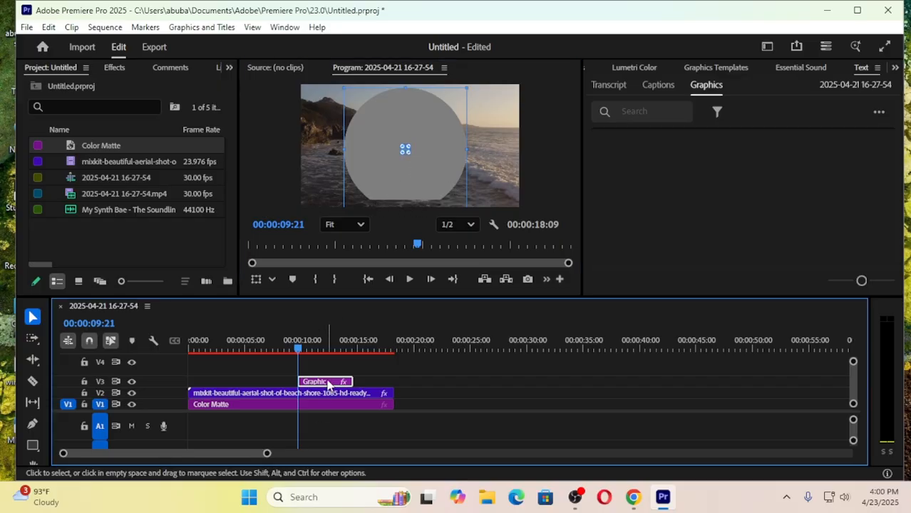
pyautogui.press('Delete')
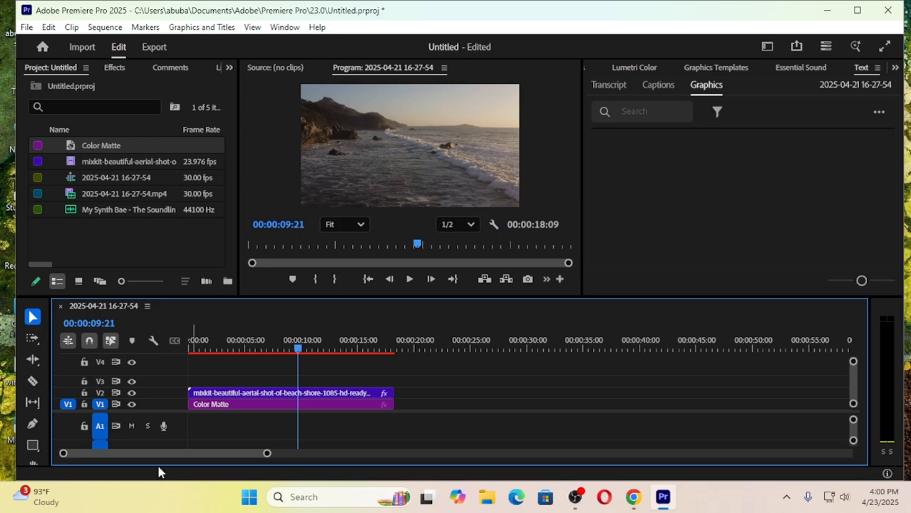
pyautogui.click(33, 445)
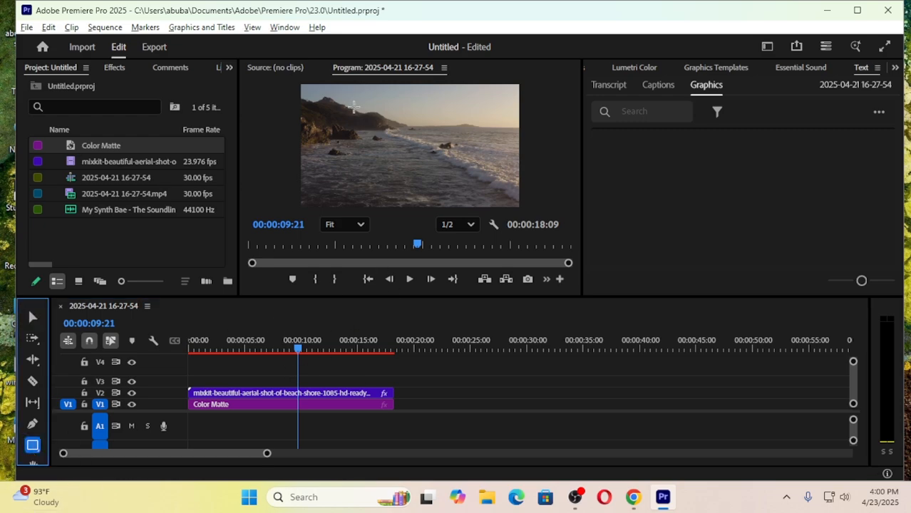
pyautogui.moveTo(345, 91); pyautogui.dragTo(457, 186)
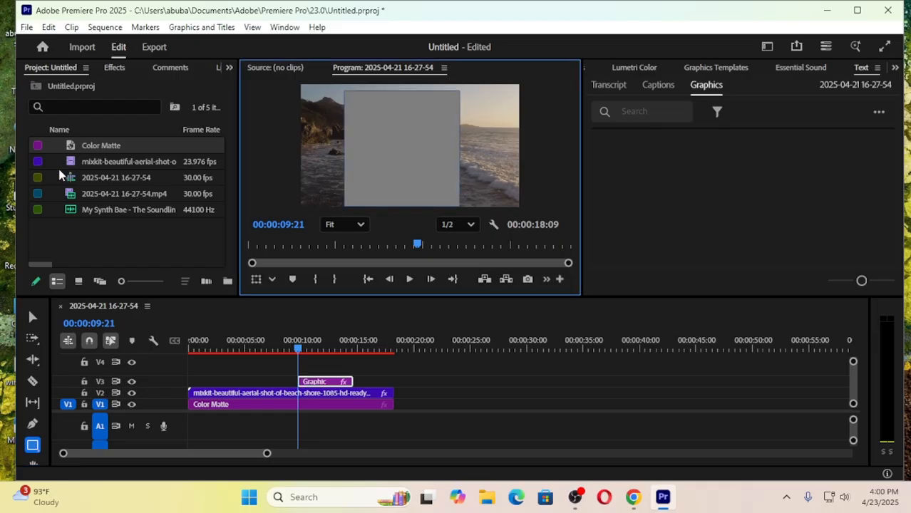
pyautogui.click(32, 316)
pyautogui.moveTo(385, 138); pyautogui.dragTo(393, 136)
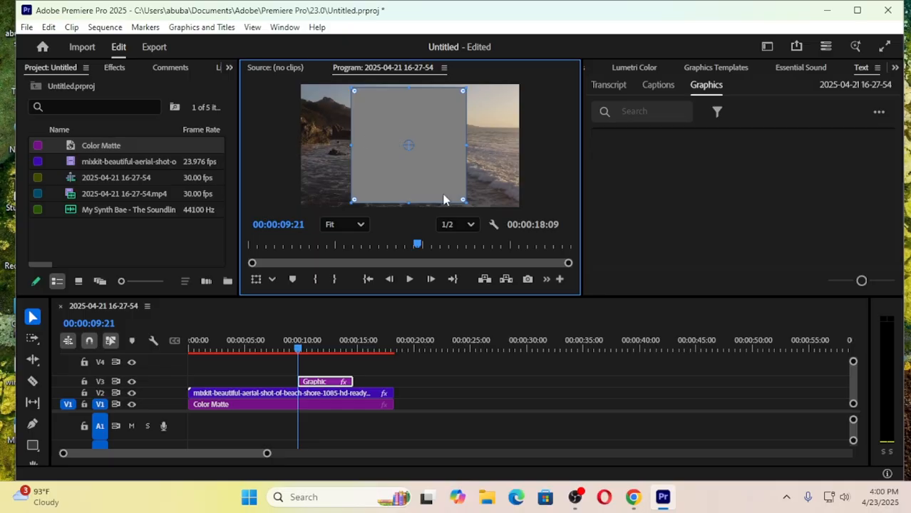
# - Turn the new square into a circle with a corner radius of 721 and extend its V3 clip over the beach clip's full length
pyautogui.doubleClick(328, 383)
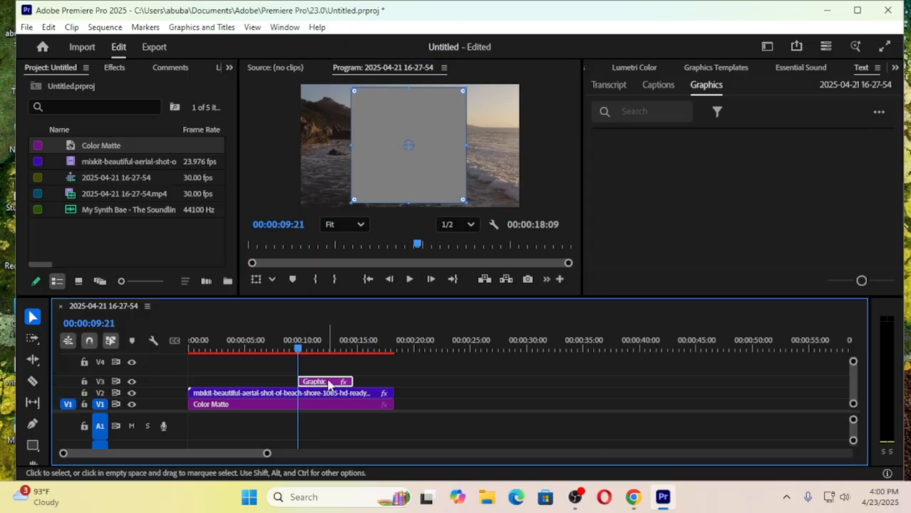
pyautogui.scroll(-8, 677, 260)
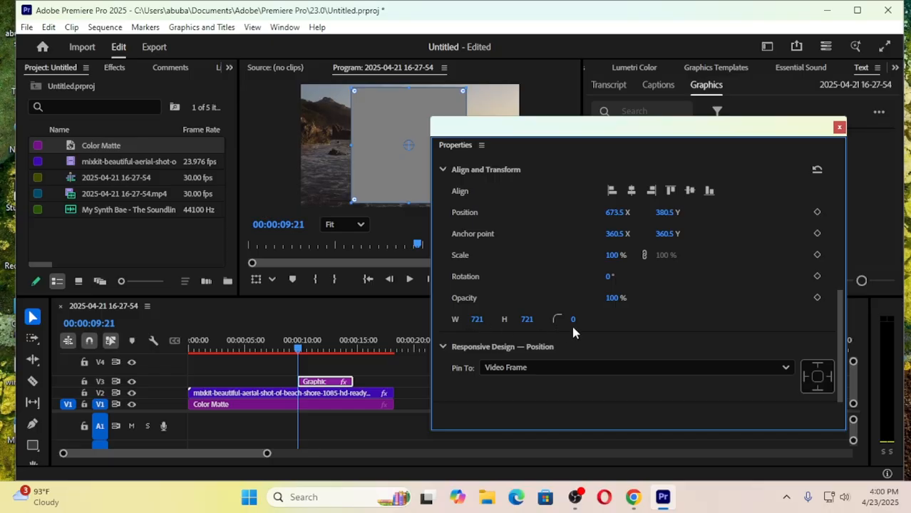
pyautogui.click(574, 319)
pyautogui.write('721')
pyautogui.press('Return')
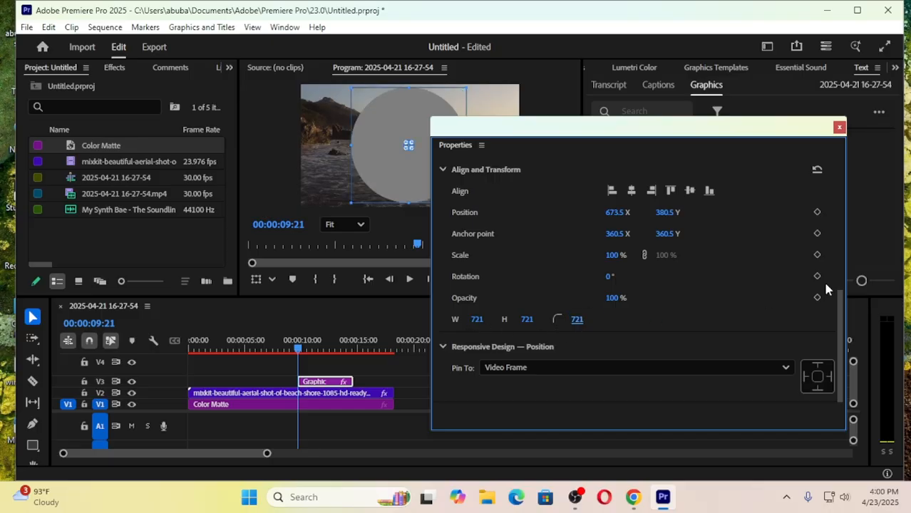
pyautogui.click(840, 127)
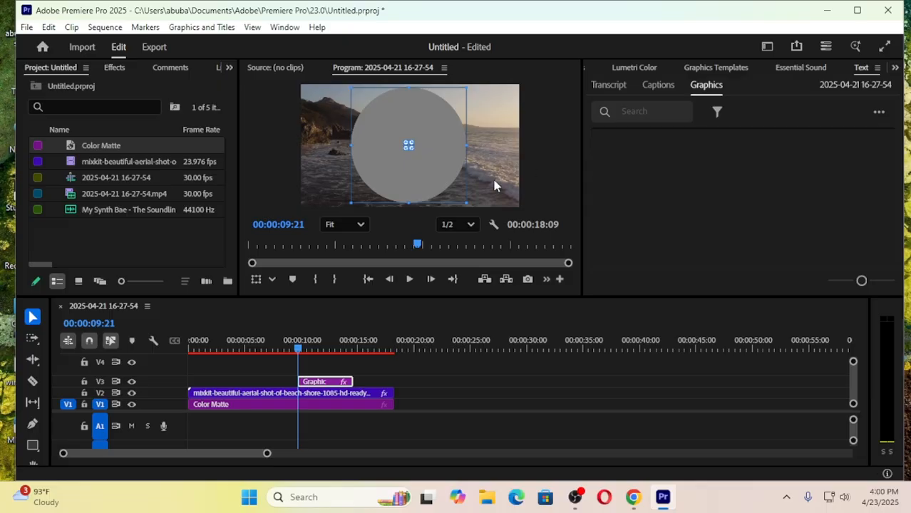
pyautogui.click(272, 157)
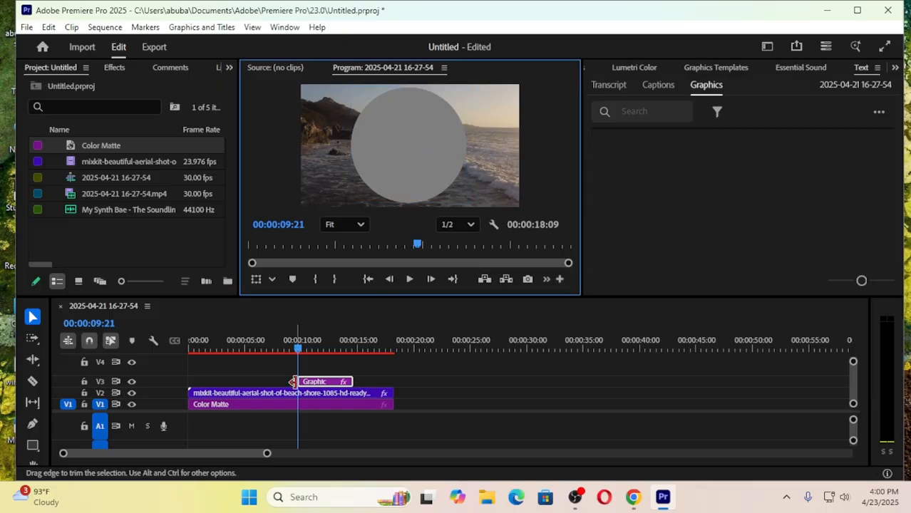
pyautogui.moveTo(320, 383); pyautogui.dragTo(393, 385)
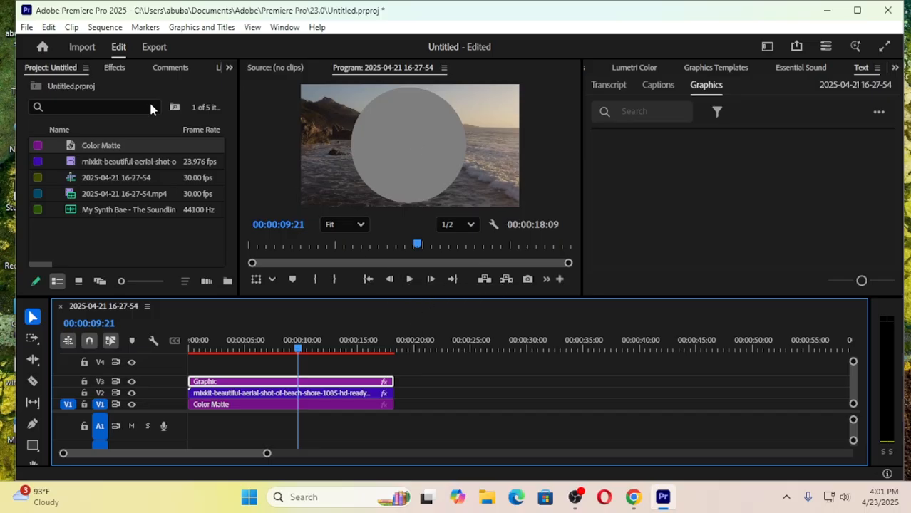
# - Apply the Track Matte Key effect to the beach clip on V2
pyautogui.click(115, 69)
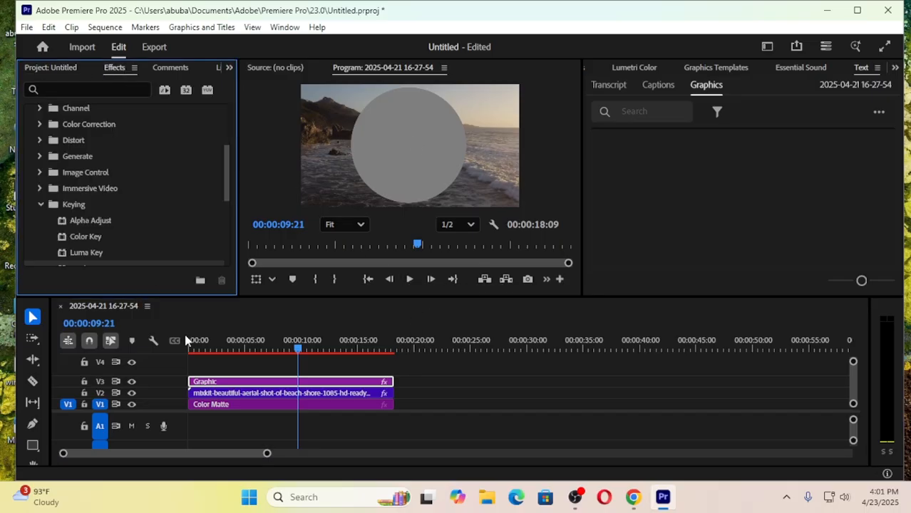
pyautogui.scroll(-1, 178, 189)
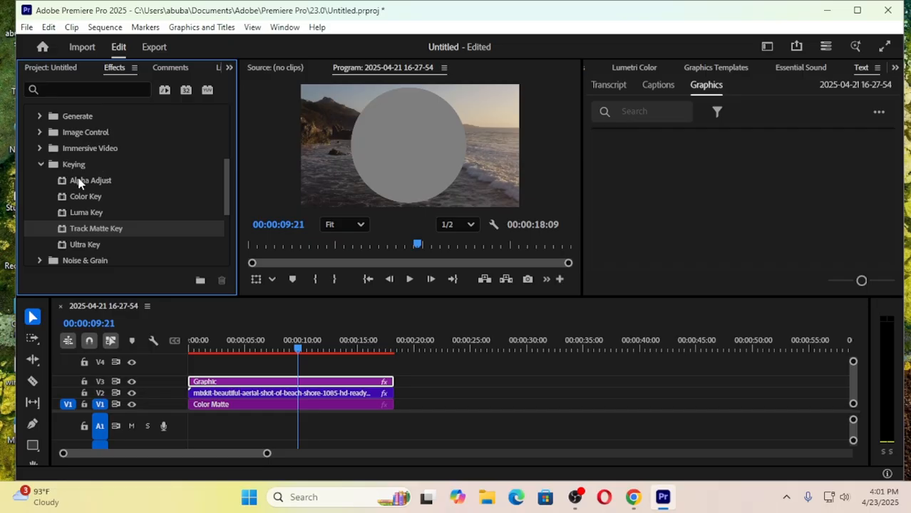
pyautogui.scroll(-3, 78, 184)
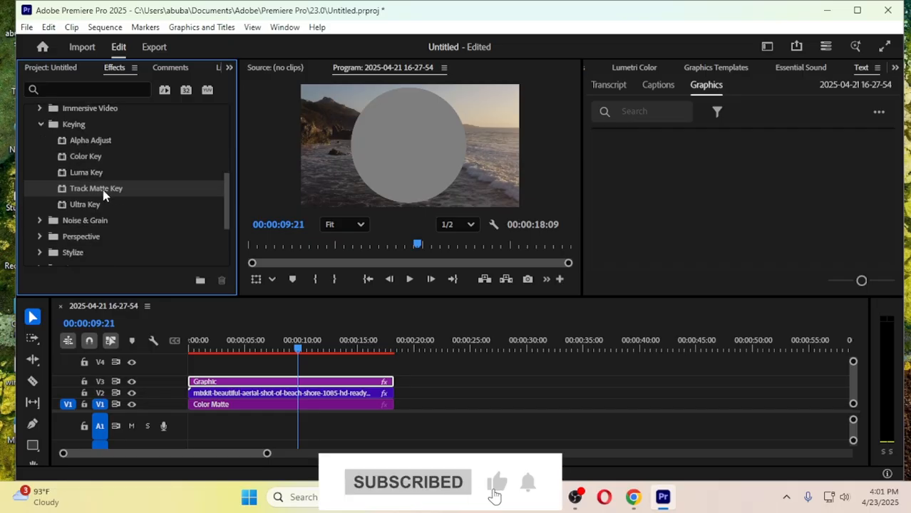
pyautogui.click(236, 395)
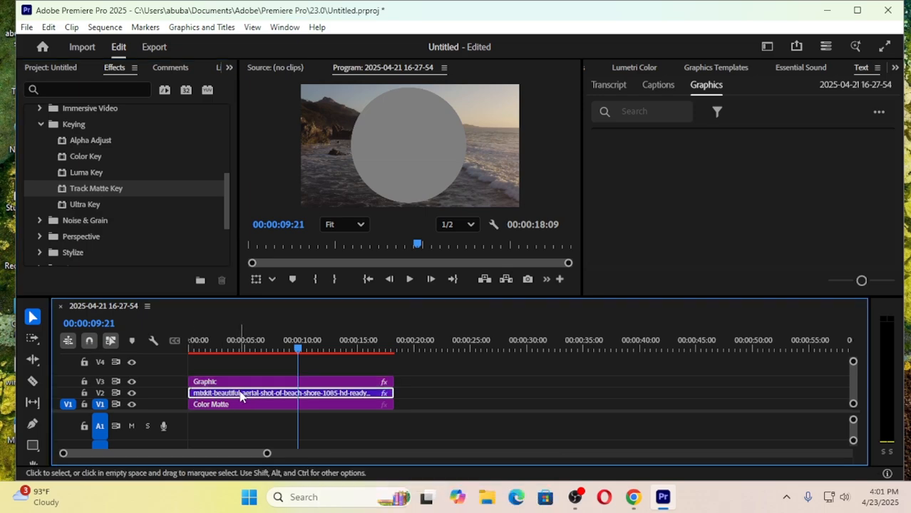
pyautogui.moveTo(111, 188); pyautogui.dragTo(218, 394)
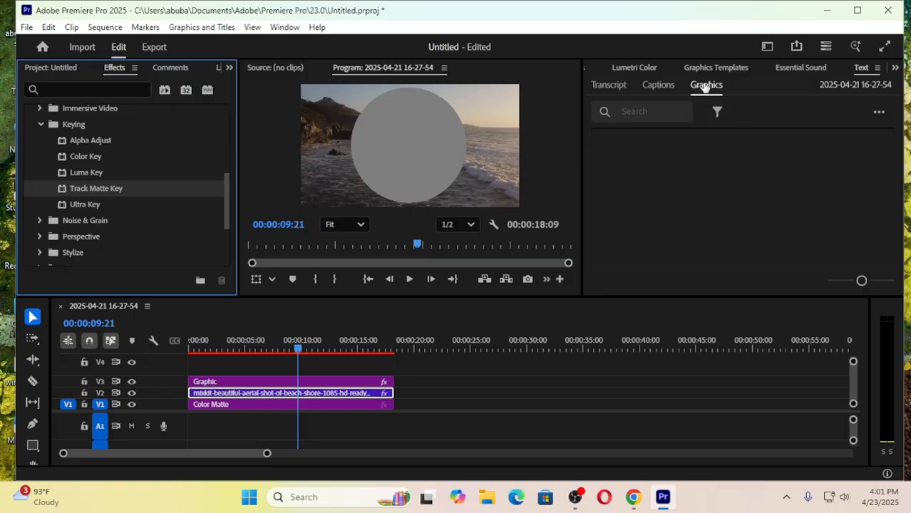
# - Set the Matte of the beach clip's Track Matte Key effect to Video 3
pyautogui.click(895, 68)
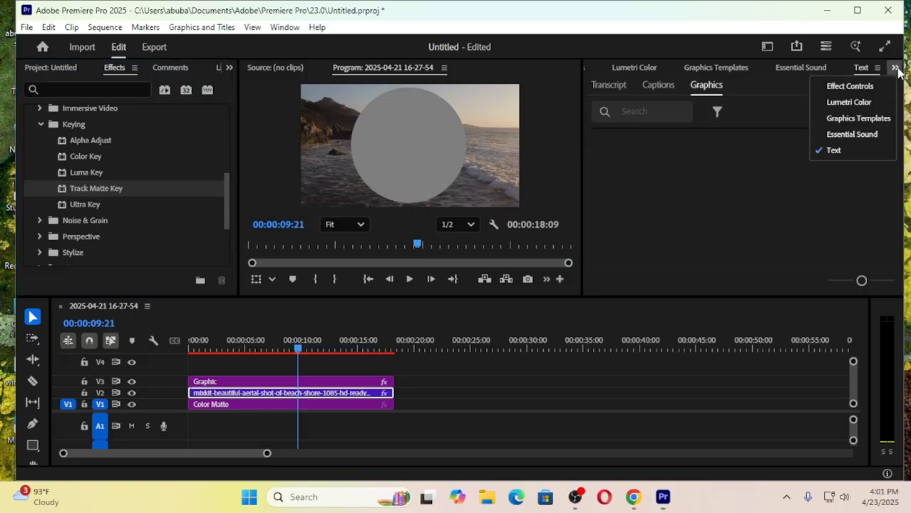
pyautogui.click(865, 86)
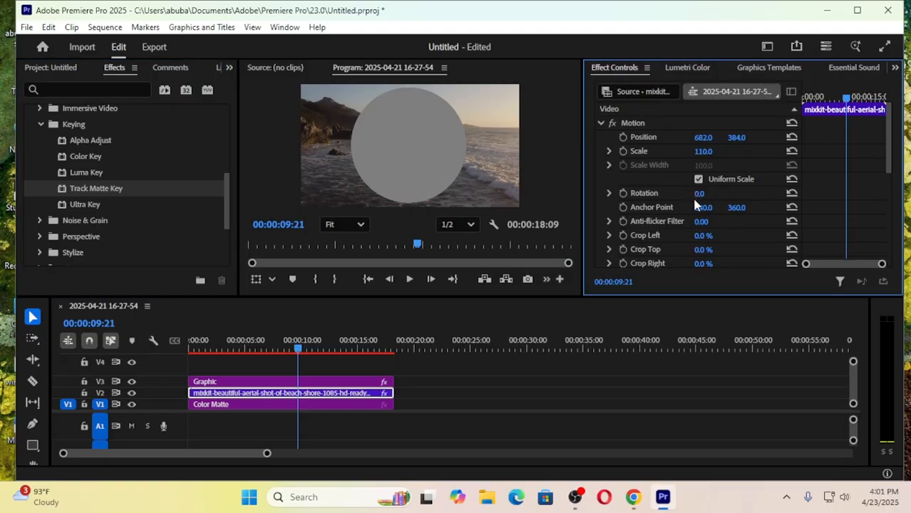
pyautogui.scroll(-5, 693, 203)
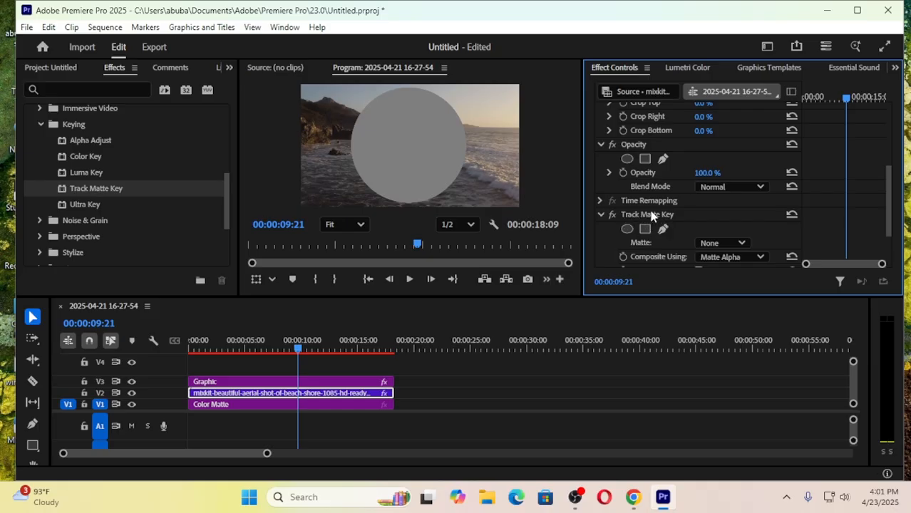
pyautogui.click(761, 256)
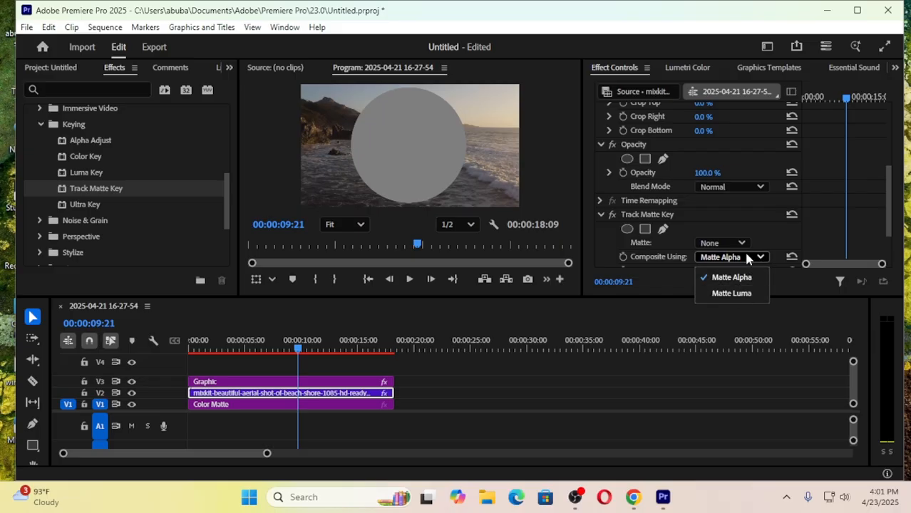
pyautogui.click(741, 246)
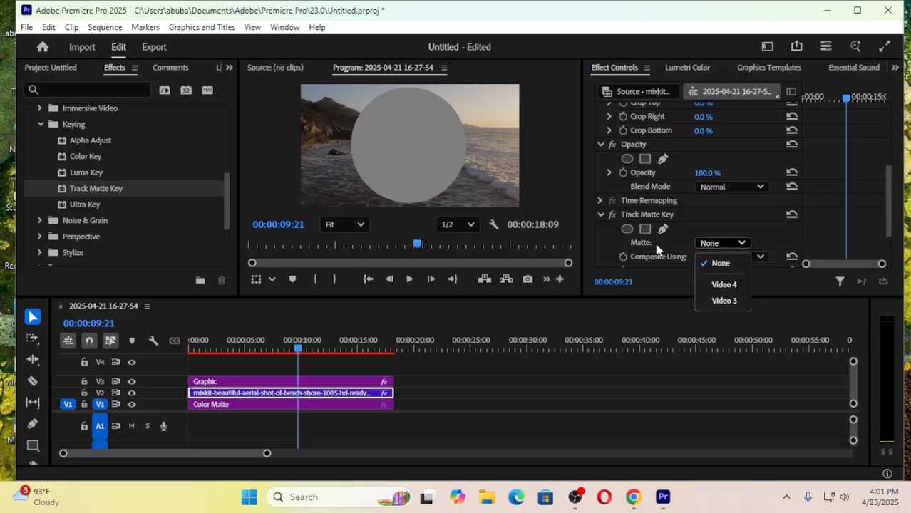
pyautogui.click(725, 285)
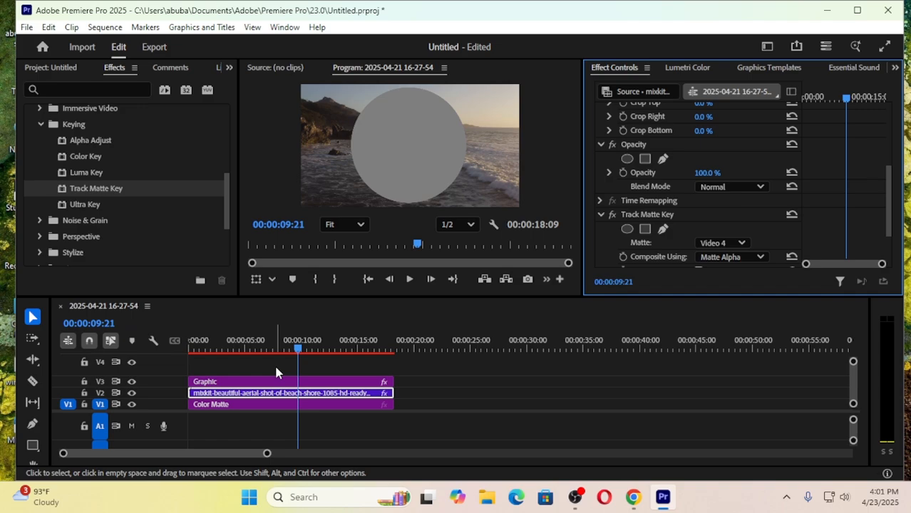
pyautogui.click(717, 245)
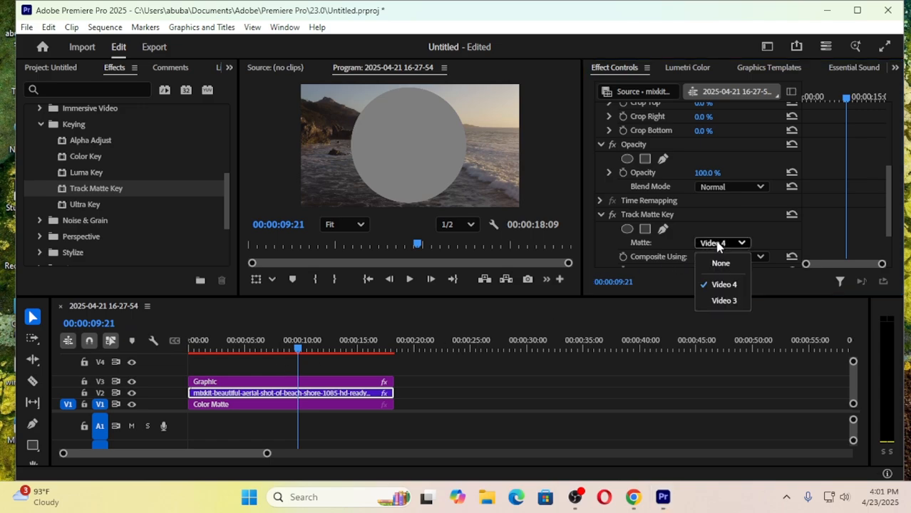
pyautogui.click(721, 300)
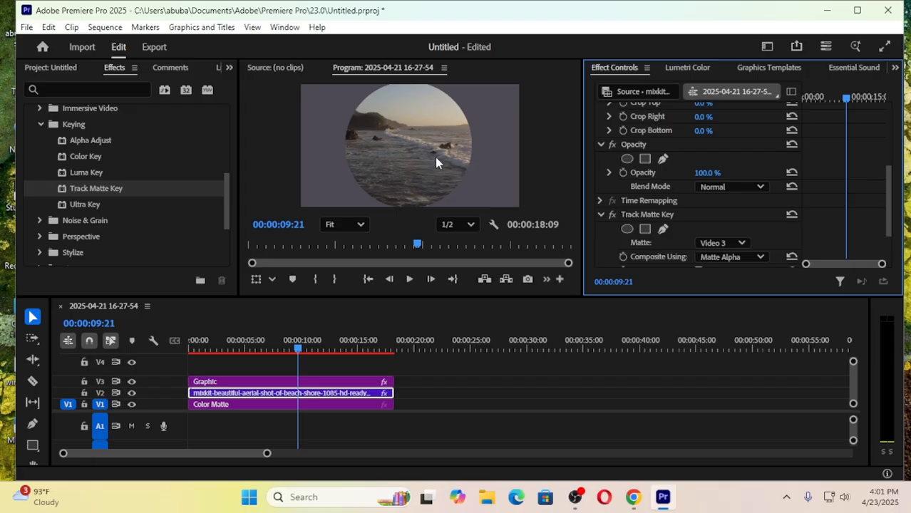
# - Reduce the scale of the beach clip on V2 to 98
pyautogui.click(308, 398)
pyautogui.scroll(5, 689, 166)
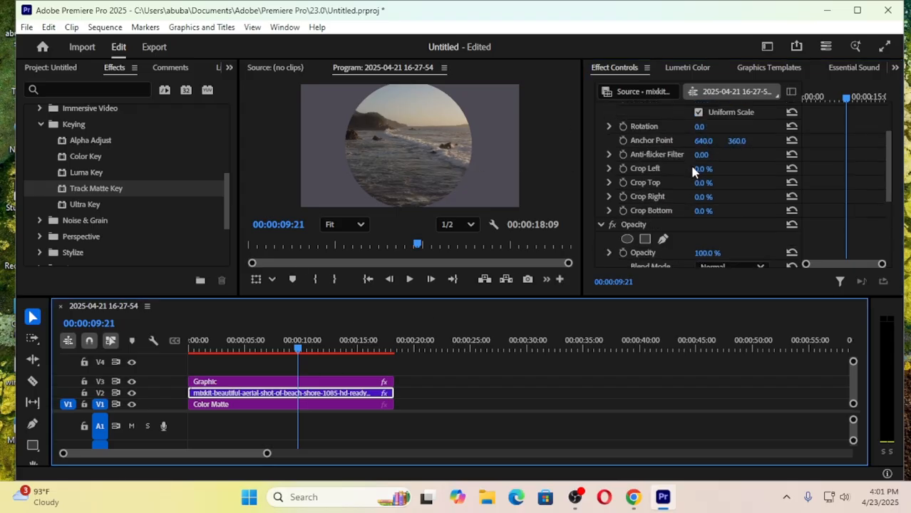
pyautogui.click(699, 152)
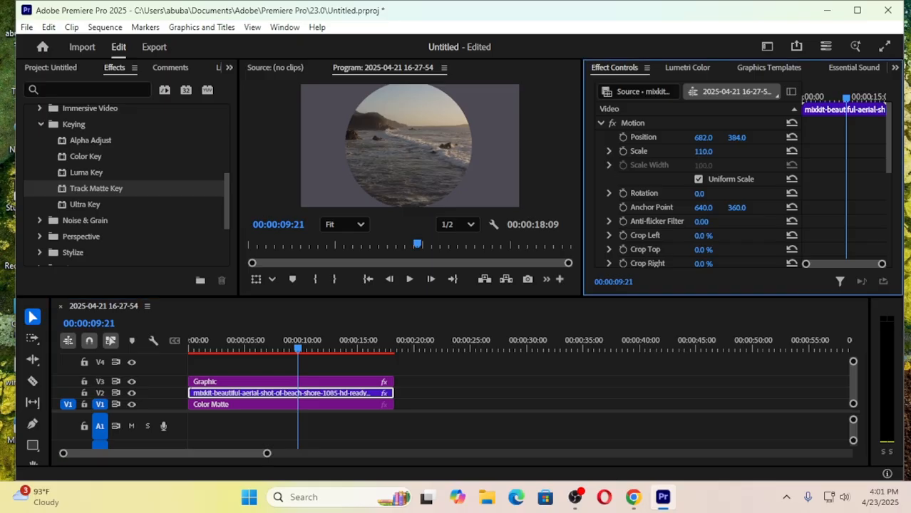
pyautogui.moveTo(699, 151); pyautogui.dragTo(690, 152)
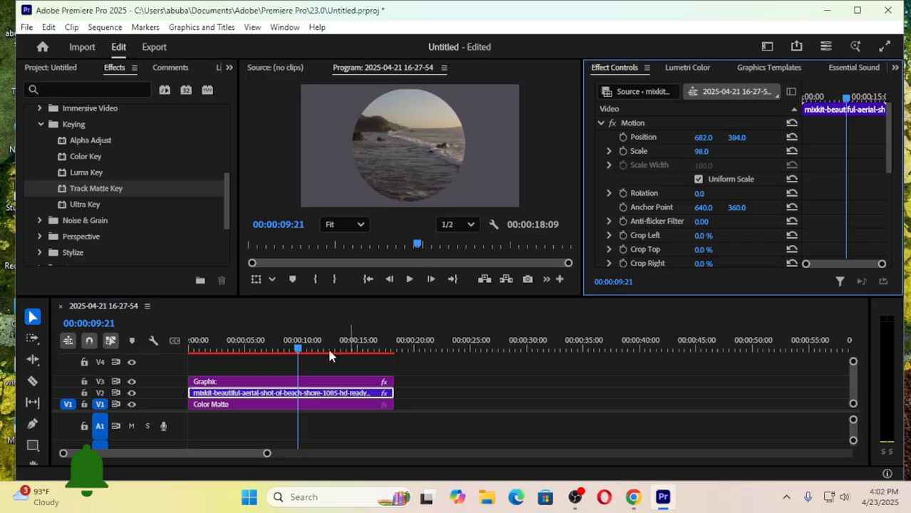
# - Play the sequence from the start to preview the circular beach video, and return the playhead to the beginning
pyautogui.moveTo(295, 342); pyautogui.dragTo(176, 363)
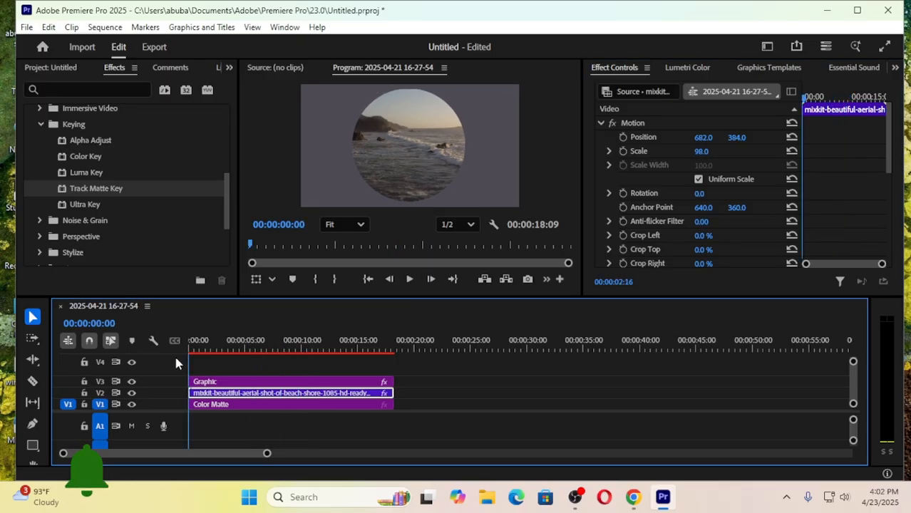
pyautogui.click(411, 280)
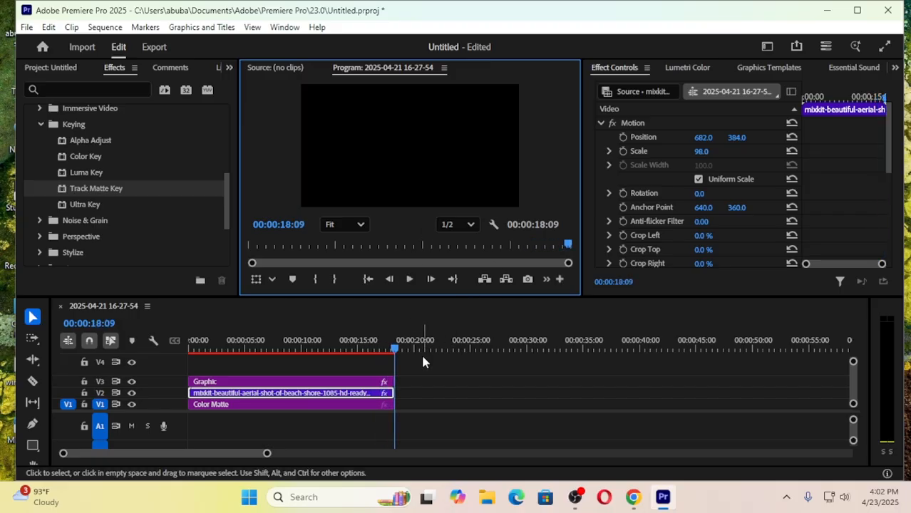
pyautogui.click(321, 349)
pyautogui.press('Home')
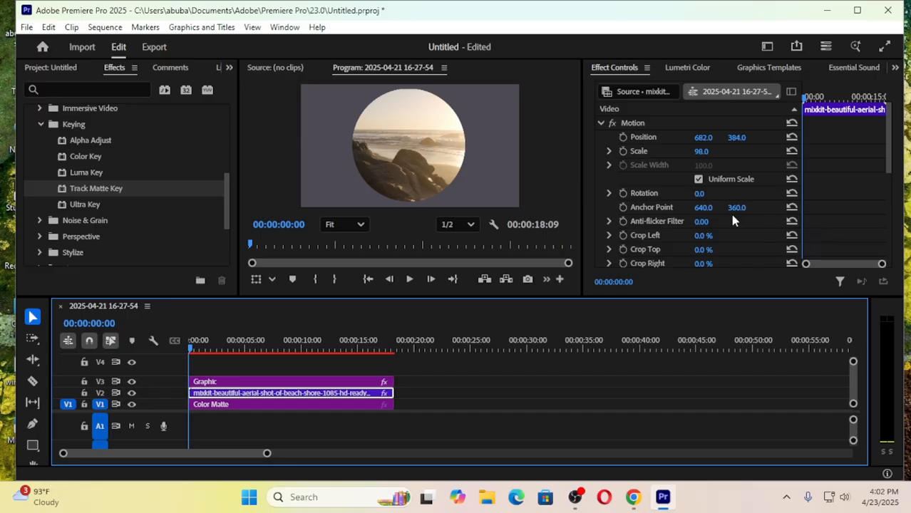
pyautogui.scroll(-5, 715, 217)
pyautogui.scroll(-2, 716, 229)
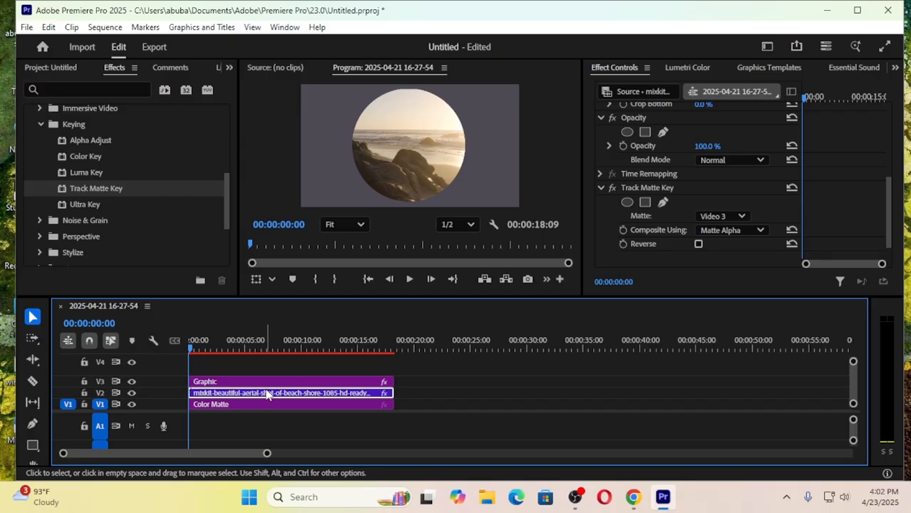
pyautogui.click(739, 217)
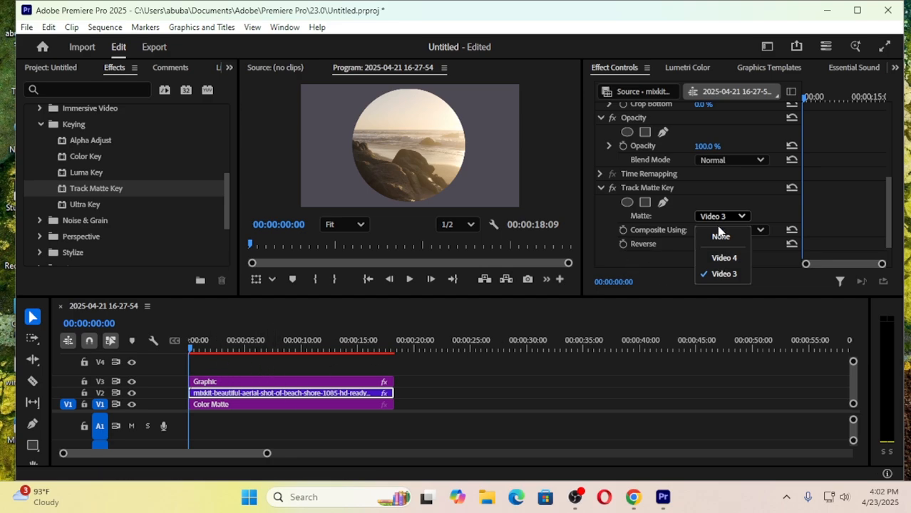
pyautogui.click(739, 218)
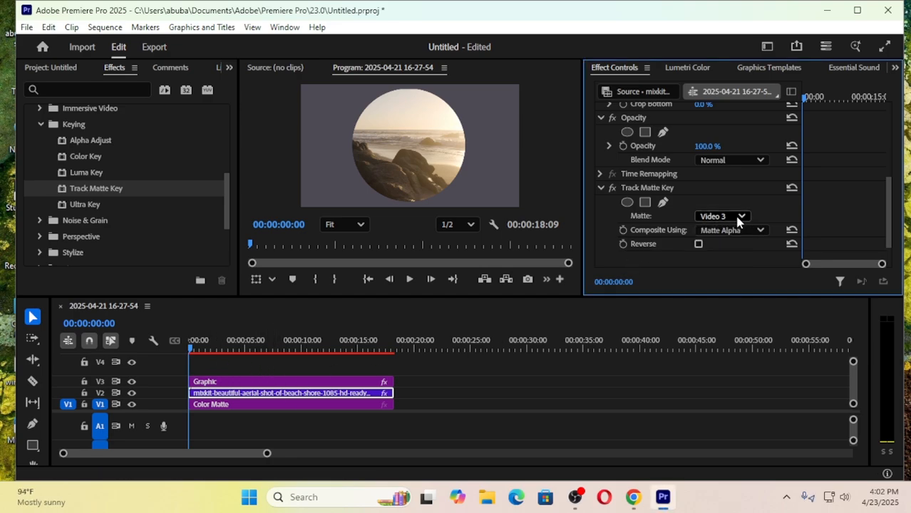